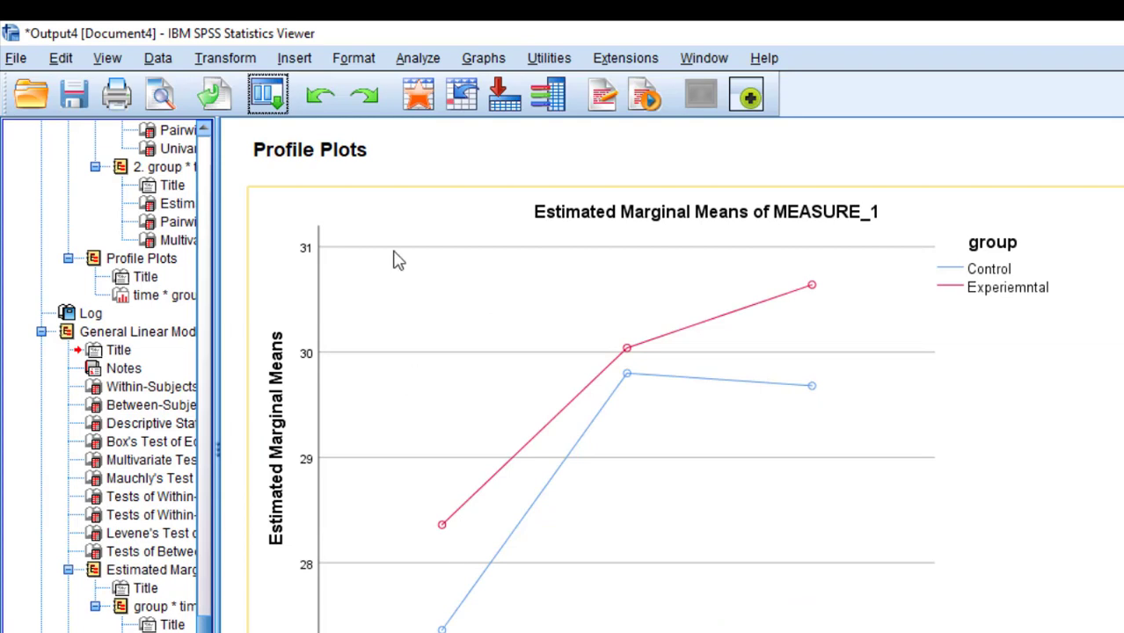
Switch to the 2way_repeated_with_interaction.sav data and start a repeated measures GLM with a within-subject factor time of 3 levels.
{"action": "key", "text": "alt+Tab"}
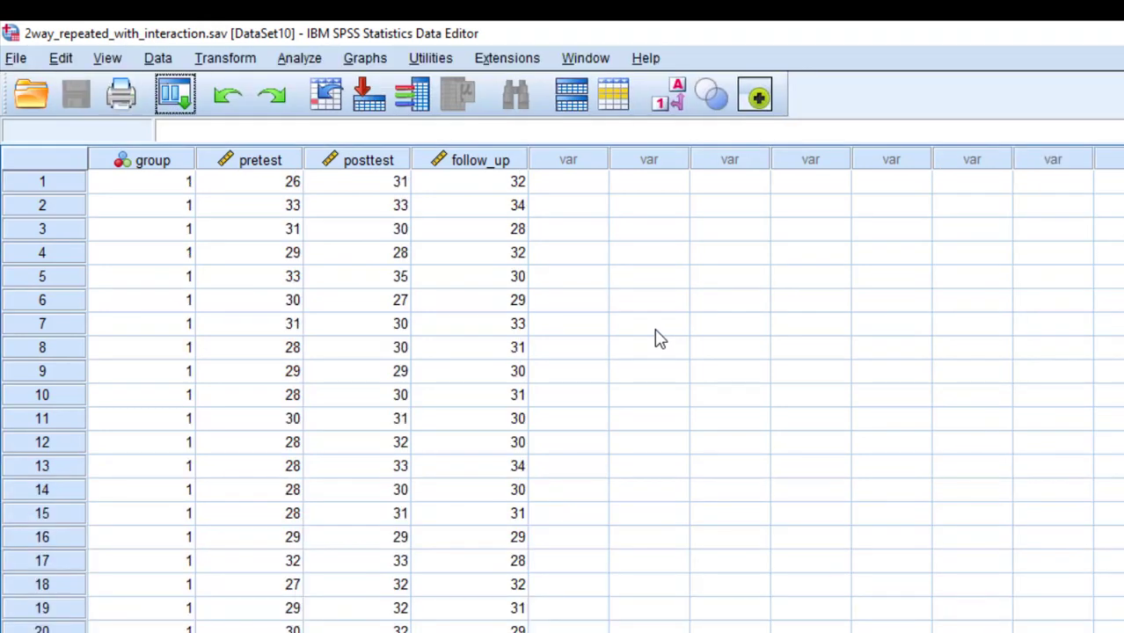
{"action": "left_click", "coordinate": [192, 112]}
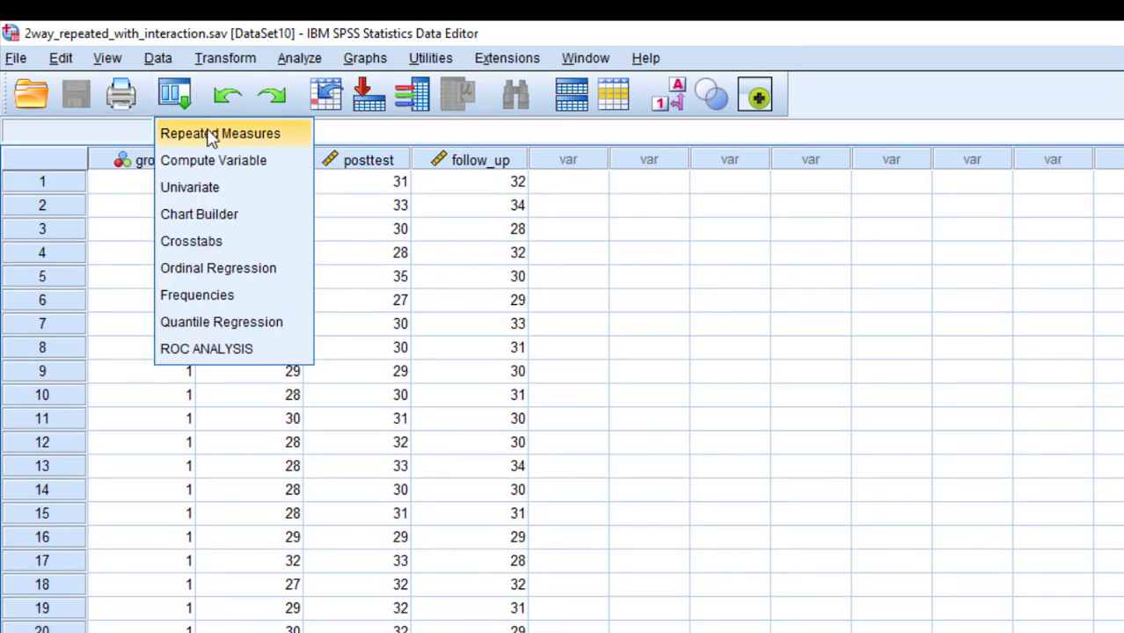
{"action": "left_click", "coordinate": [298, 58]}
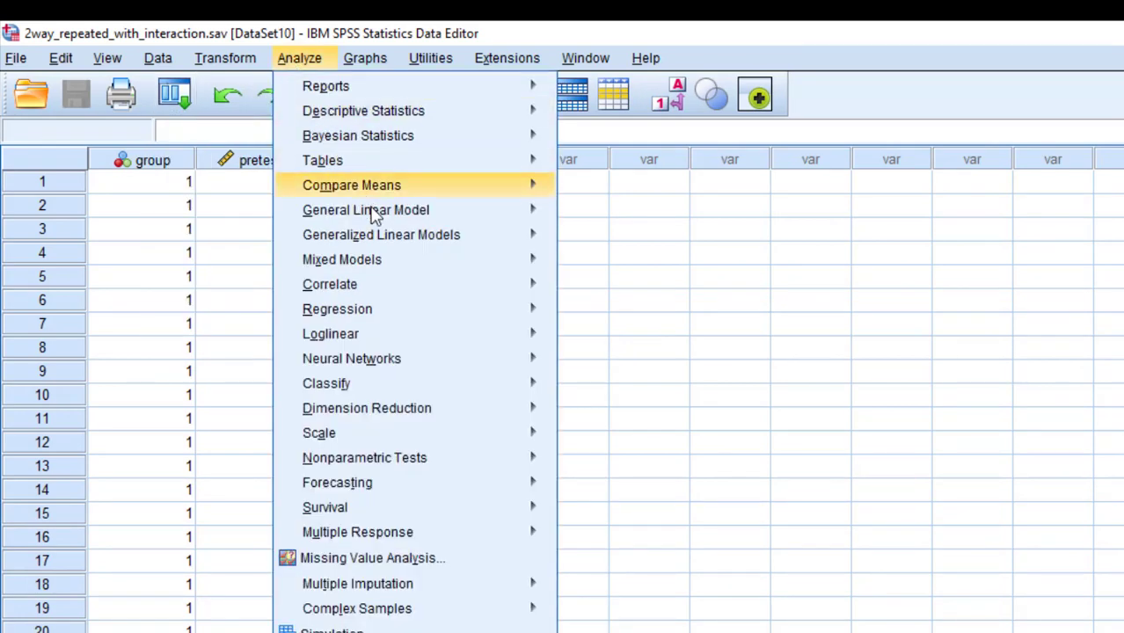
{"action": "mouse_move", "coordinate": [372, 213]}
{"action": "left_click", "coordinate": [700, 275]}
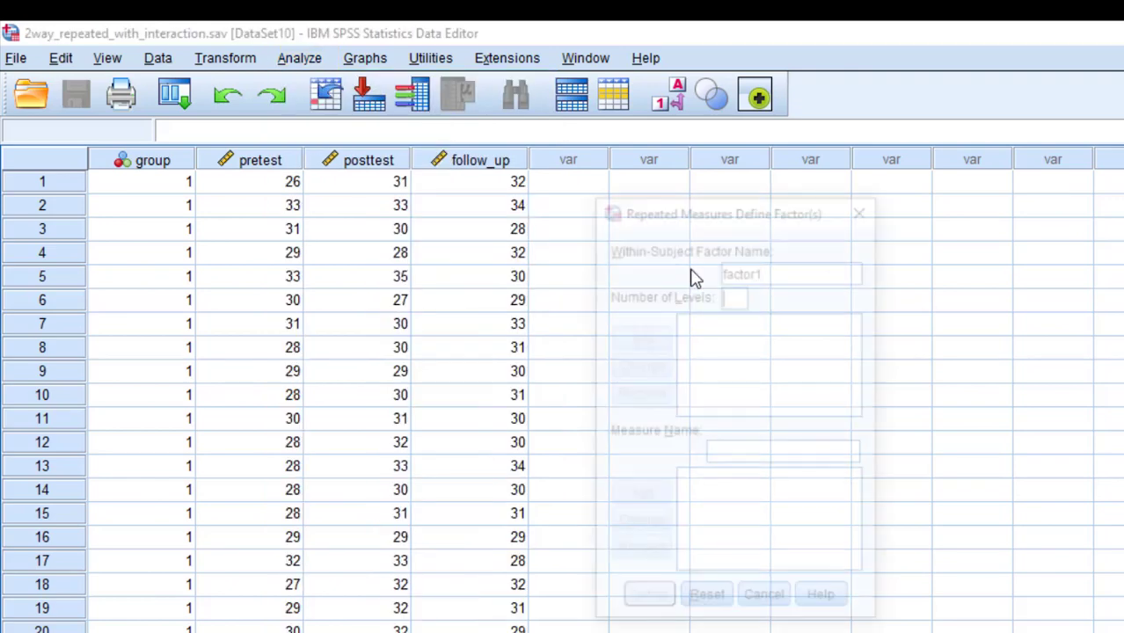
{"action": "left_click", "coordinate": [766, 270]}
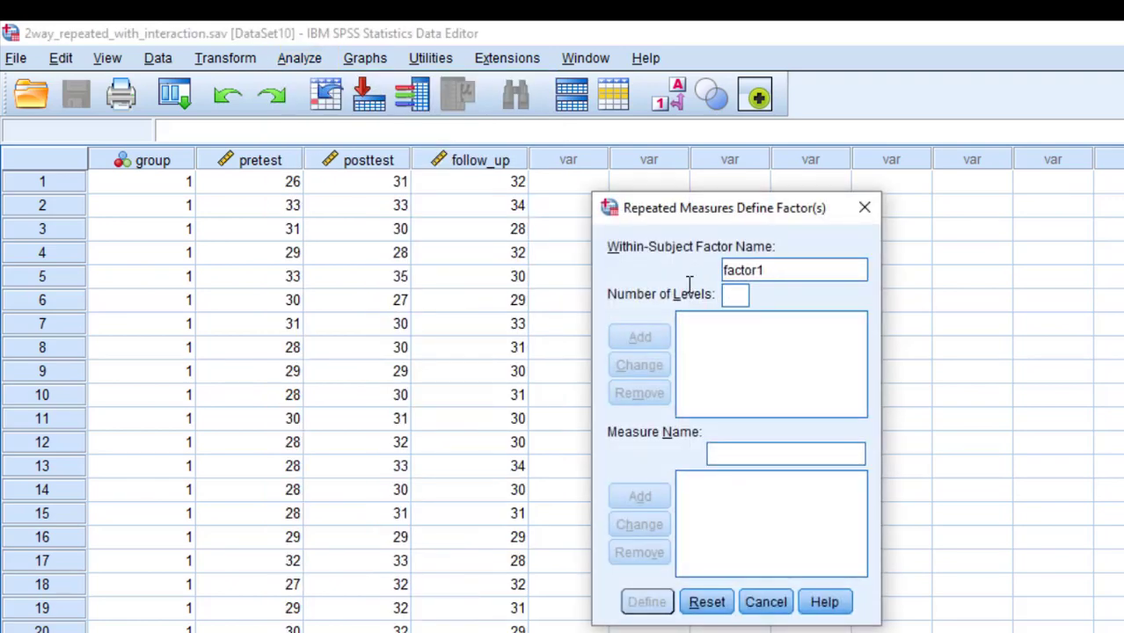
{"action": "double_click", "coordinate": [760, 270]}
{"action": "type", "text": "time("}
{"action": "type", "text": "3"}
{"action": "left_click", "coordinate": [647, 340]}
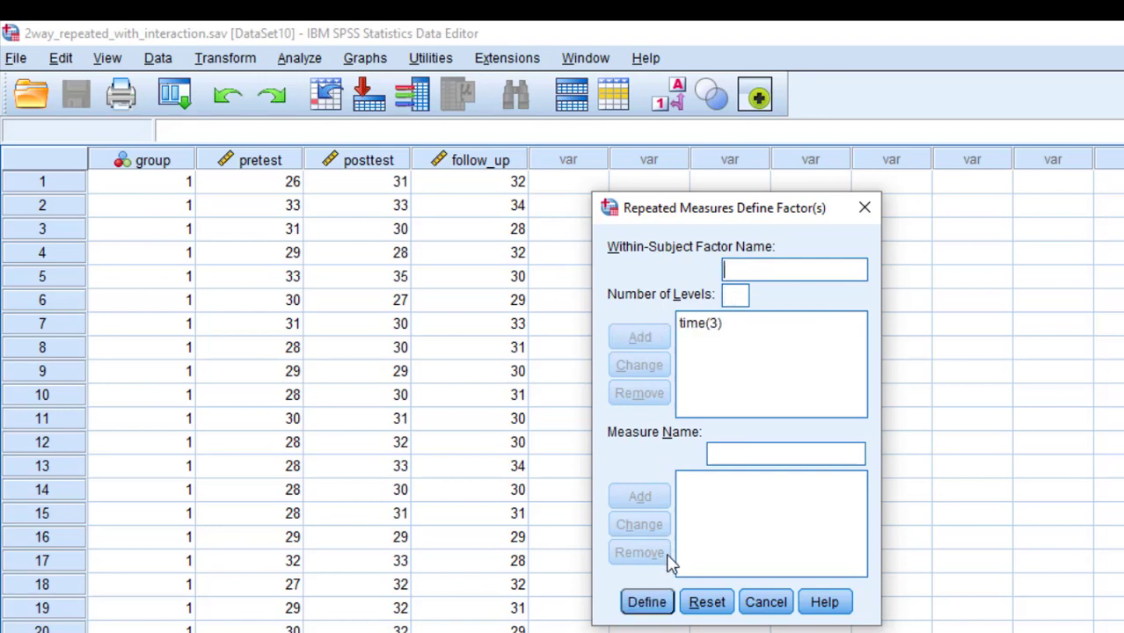
{"action": "left_click", "coordinate": [648, 603]}
Assign pretest, posttest and follow_up as the within-subjects variables and group as the between-subjects factor.
{"action": "left_click", "coordinate": [538, 271]}
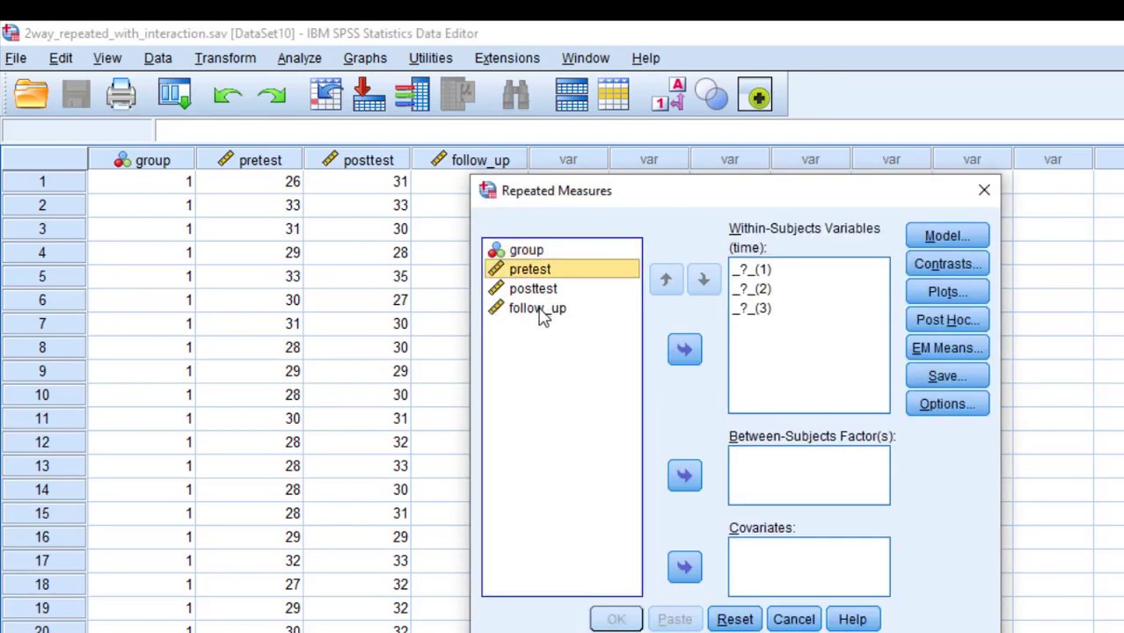
{"action": "left_click", "coordinate": [543, 315], "text": "shift"}
{"action": "left_click", "coordinate": [685, 349]}
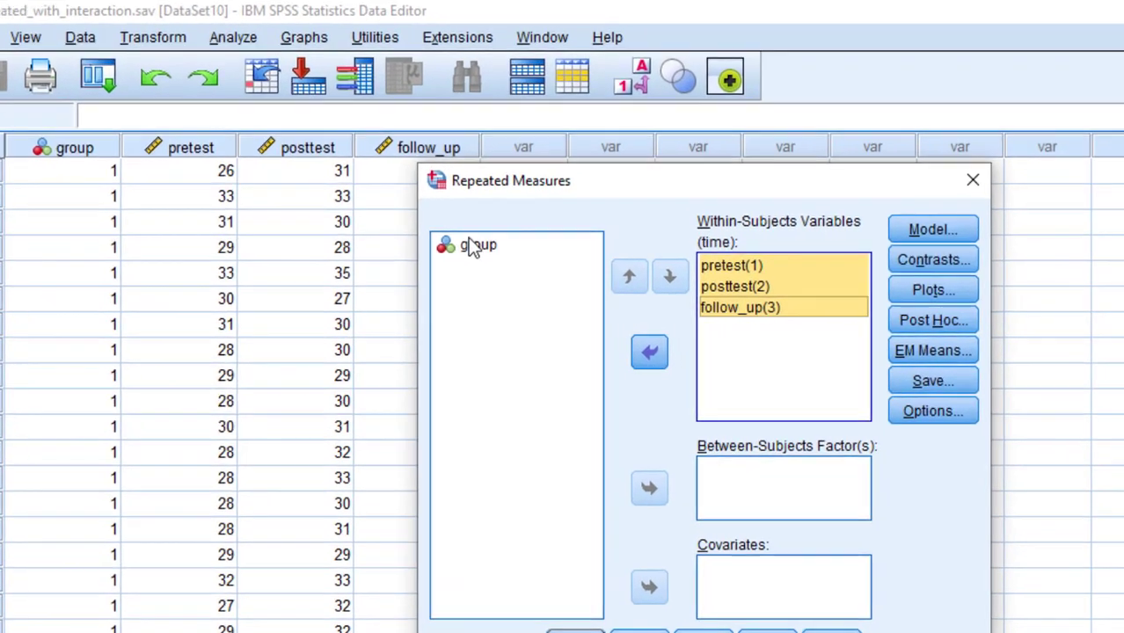
{"action": "left_click", "coordinate": [470, 246]}
{"action": "left_click", "coordinate": [650, 488]}
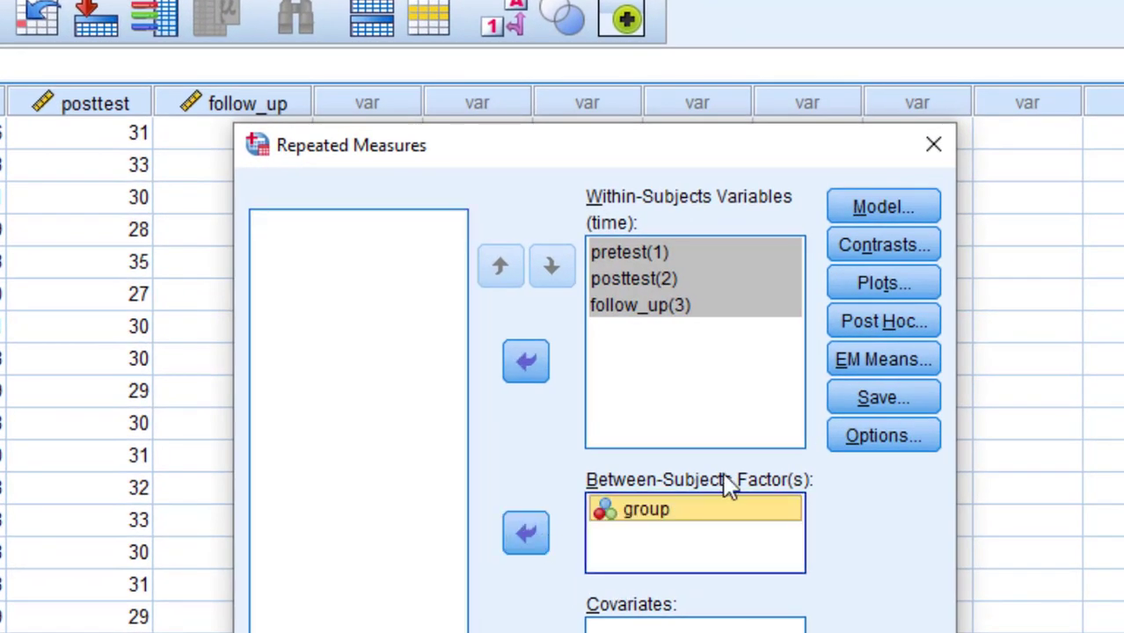
Enable descriptive statistics, estimates of effect size and homogeneity tests in the repeated measures options.
{"action": "left_click", "coordinate": [848, 433]}
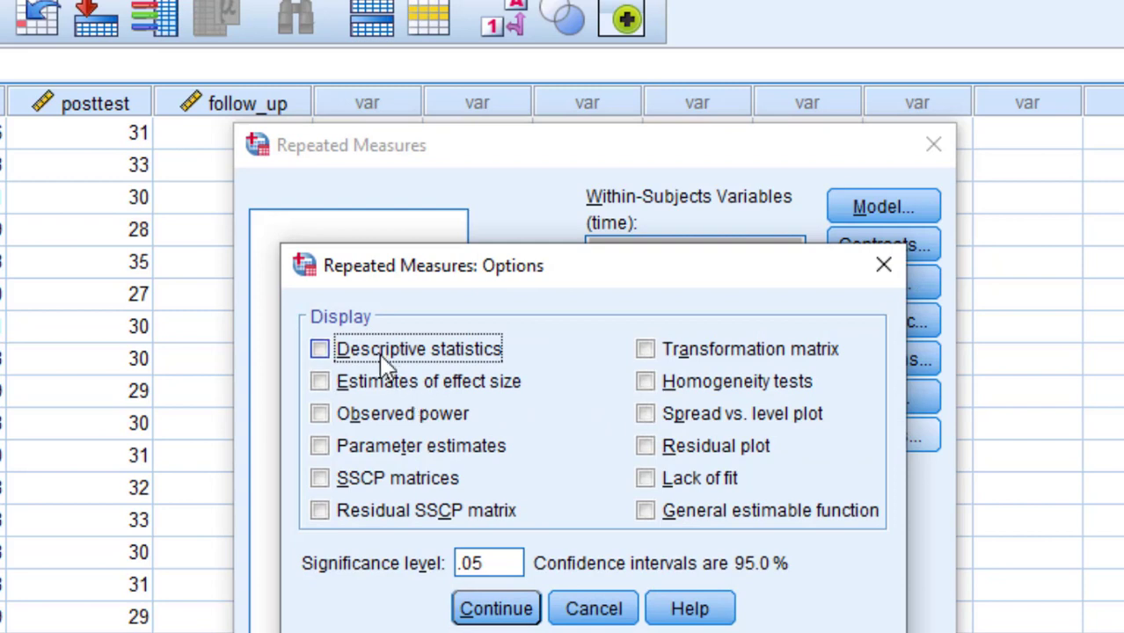
{"action": "left_click", "coordinate": [380, 353]}
{"action": "left_click", "coordinate": [369, 382]}
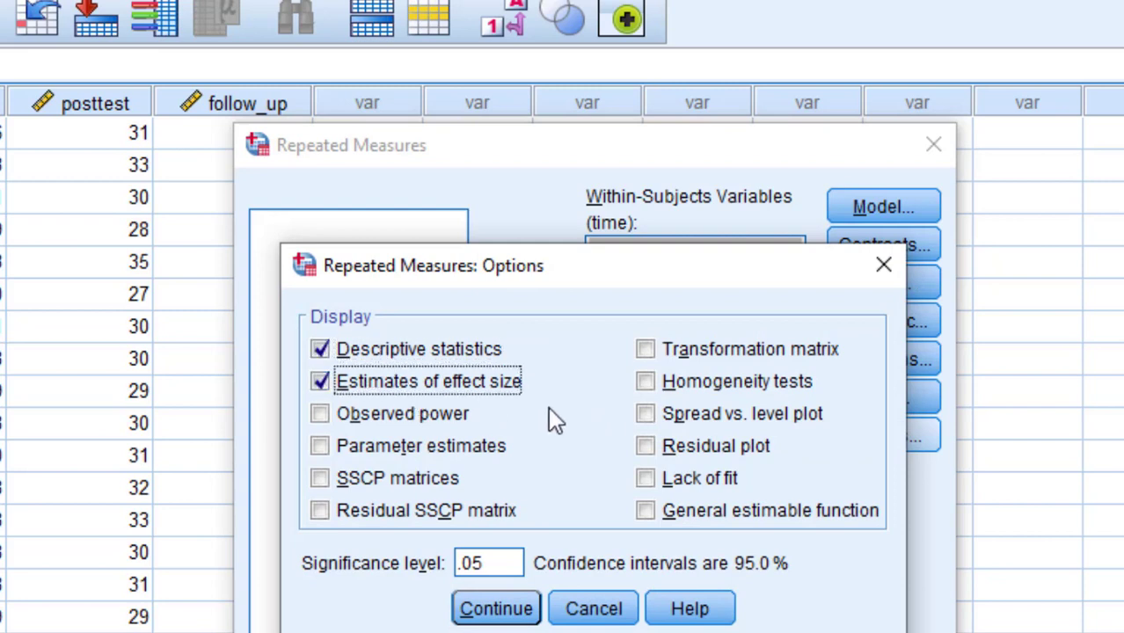
{"action": "left_click", "coordinate": [662, 387]}
{"action": "left_click", "coordinate": [509, 609]}
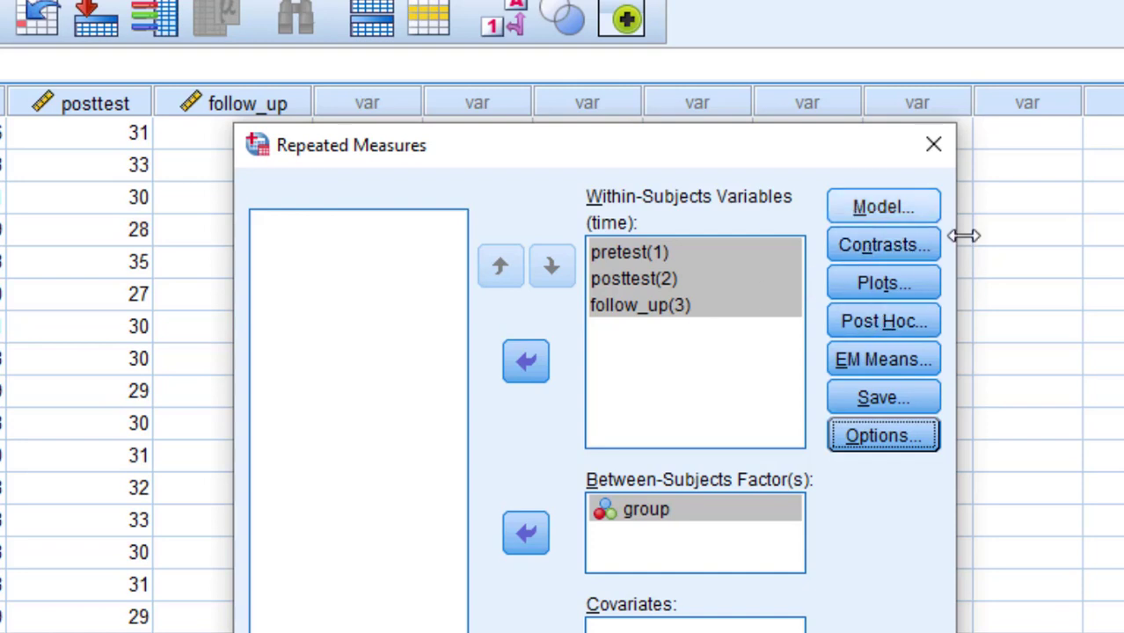
Request estimated marginal means for the group*time interaction.
{"action": "left_click", "coordinate": [889, 360]}
{"action": "left_click", "coordinate": [407, 440]}
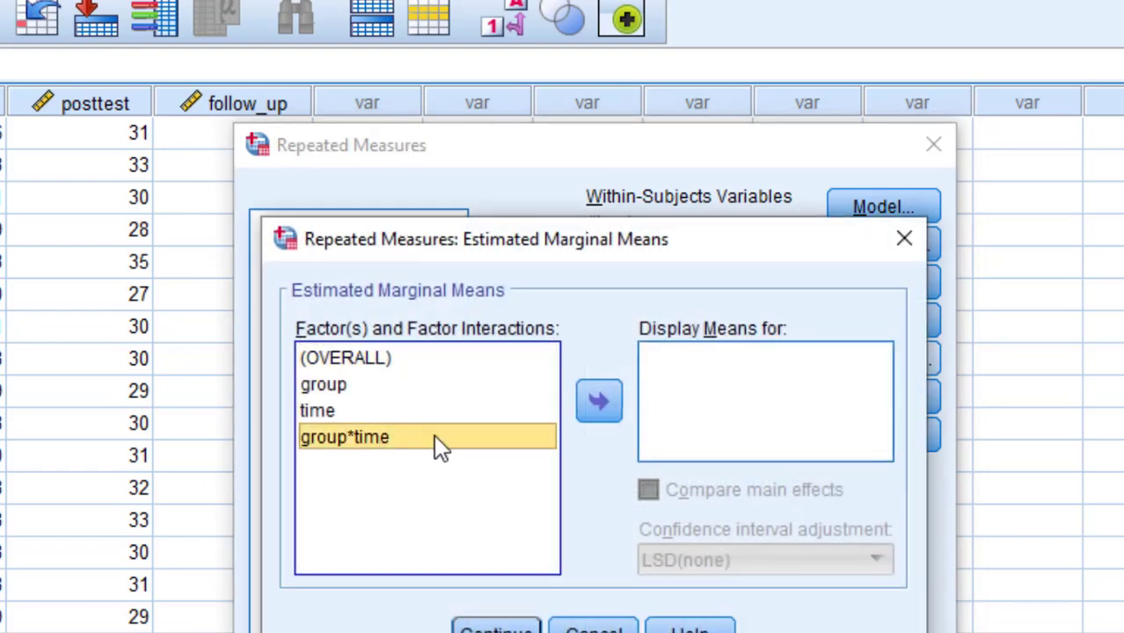
{"action": "left_click", "coordinate": [601, 401]}
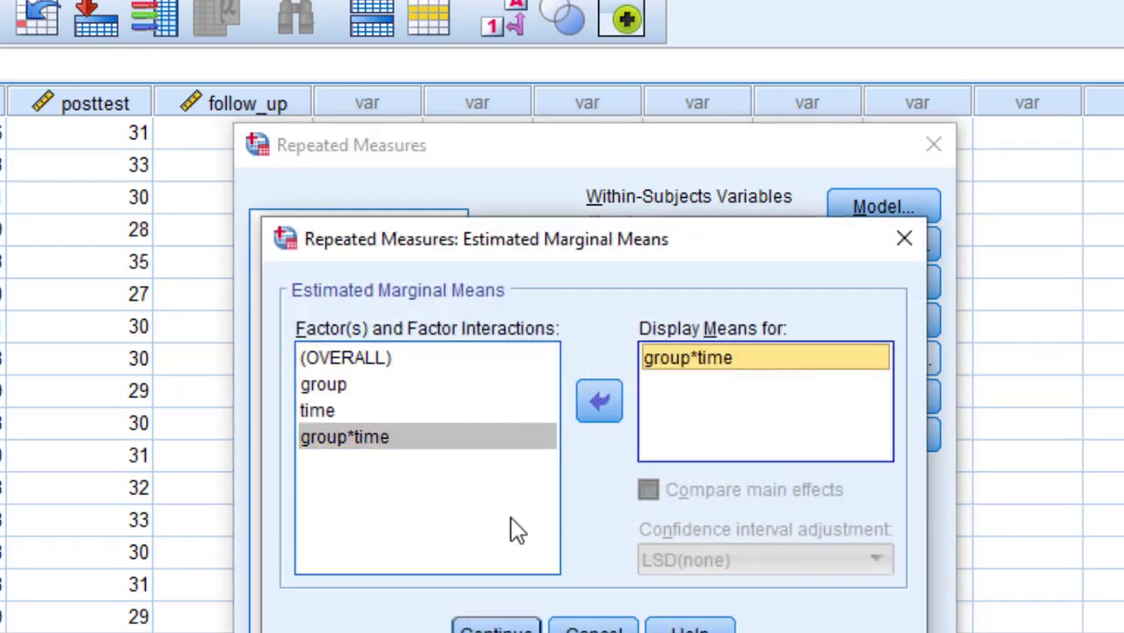
{"action": "left_click", "coordinate": [501, 628]}
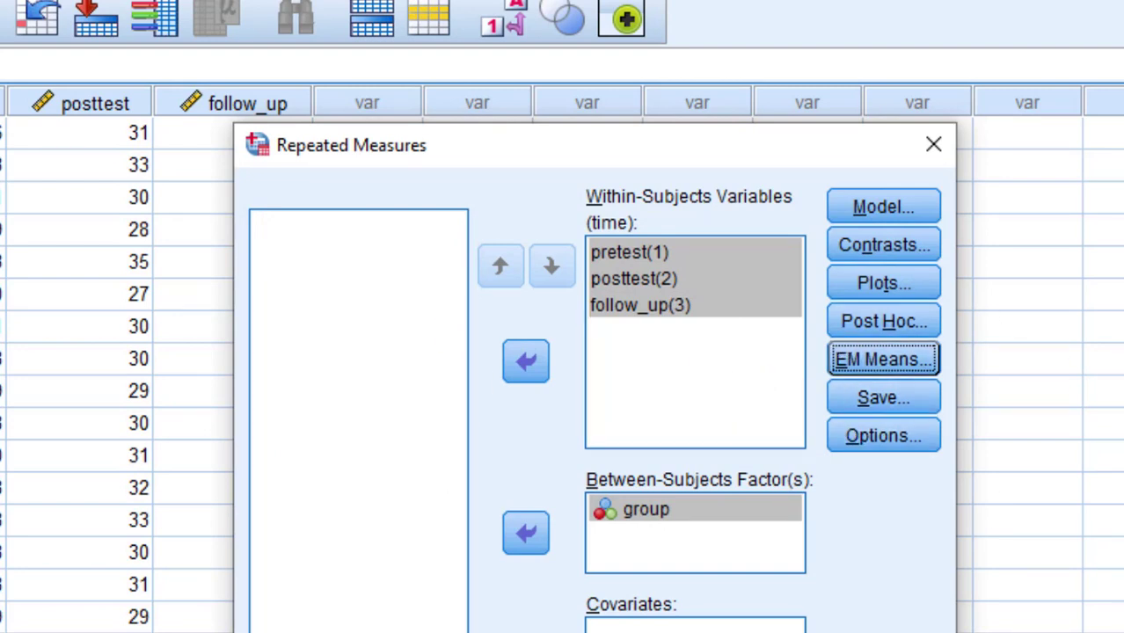
Add a time*group profile plot with time on the horizontal axis and group as separate lines, and run the analysis.
{"action": "left_click", "coordinate": [850, 282]}
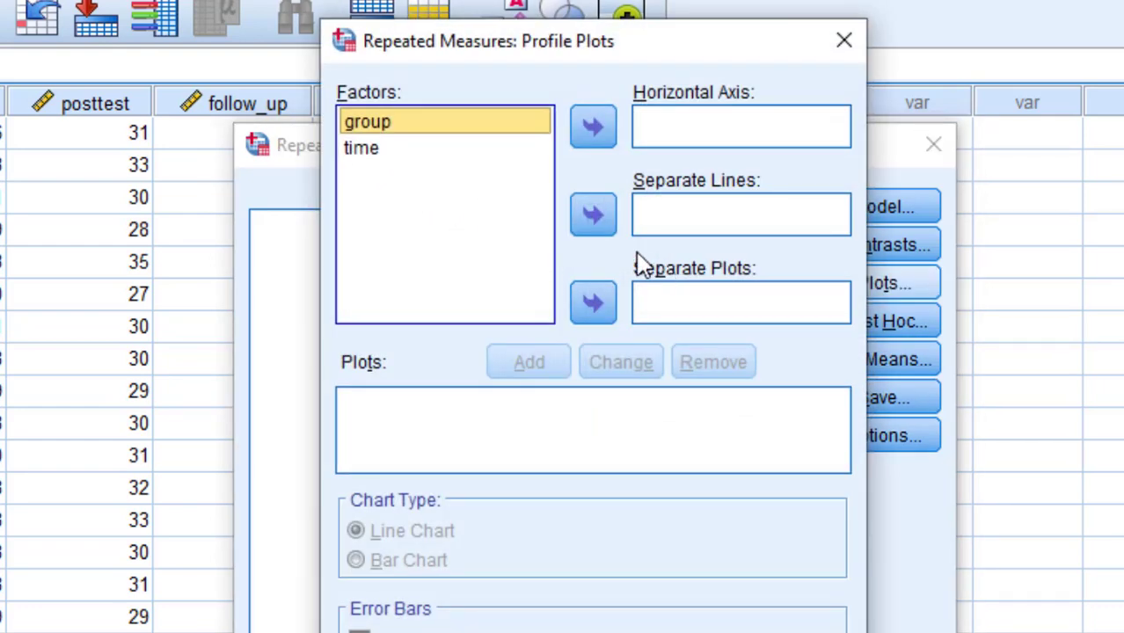
{"action": "left_click", "coordinate": [594, 216]}
{"action": "left_click", "coordinate": [515, 148]}
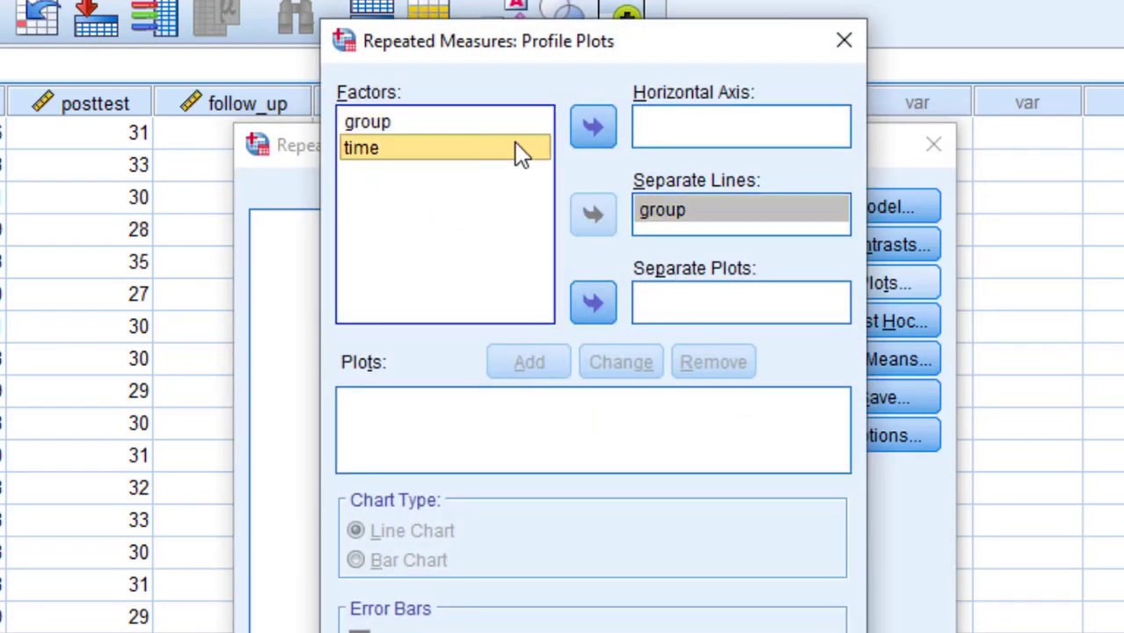
{"action": "left_click", "coordinate": [590, 132]}
{"action": "key", "text": "Return"}
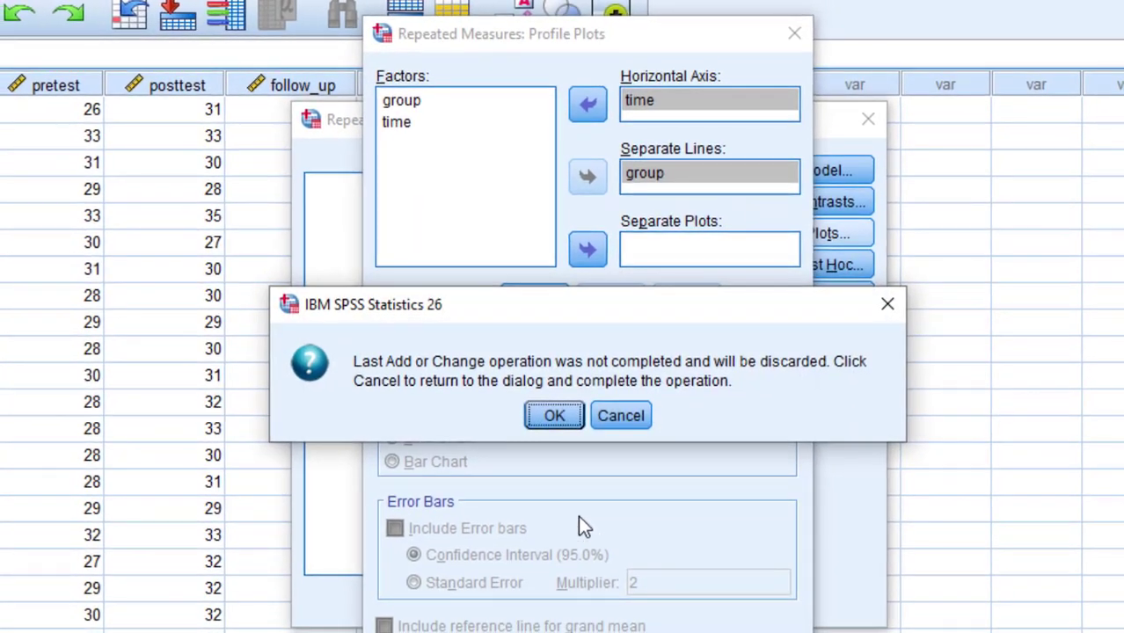
{"action": "left_click", "coordinate": [611, 426]}
{"action": "left_click", "coordinate": [530, 301]}
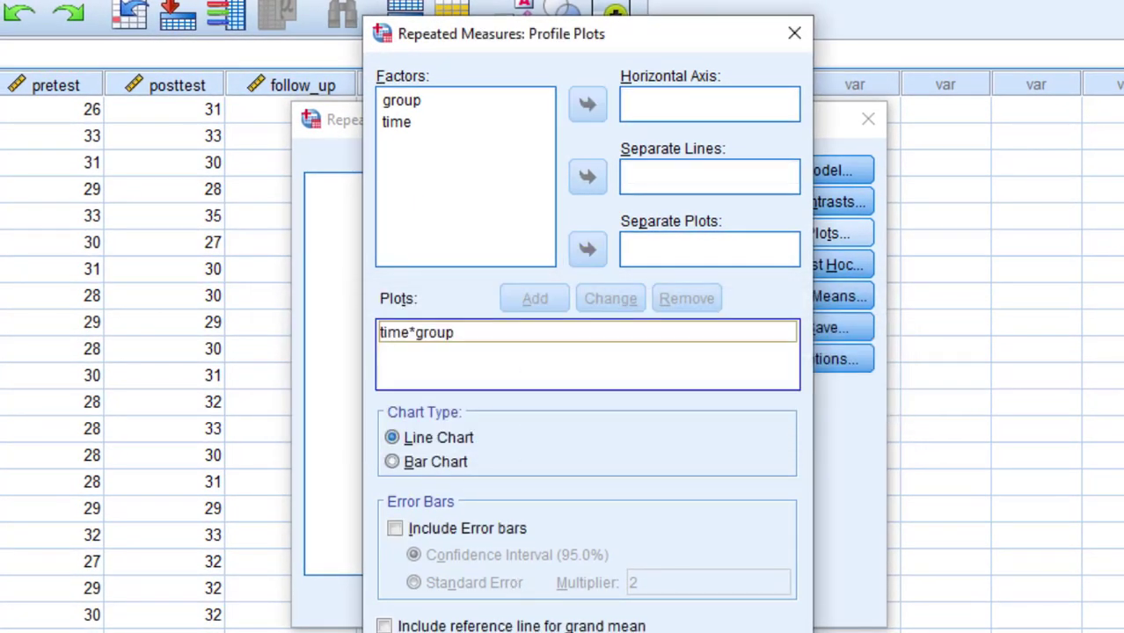
{"action": "key", "text": "Return"}
{"action": "left_click", "coordinate": [451, 605]}
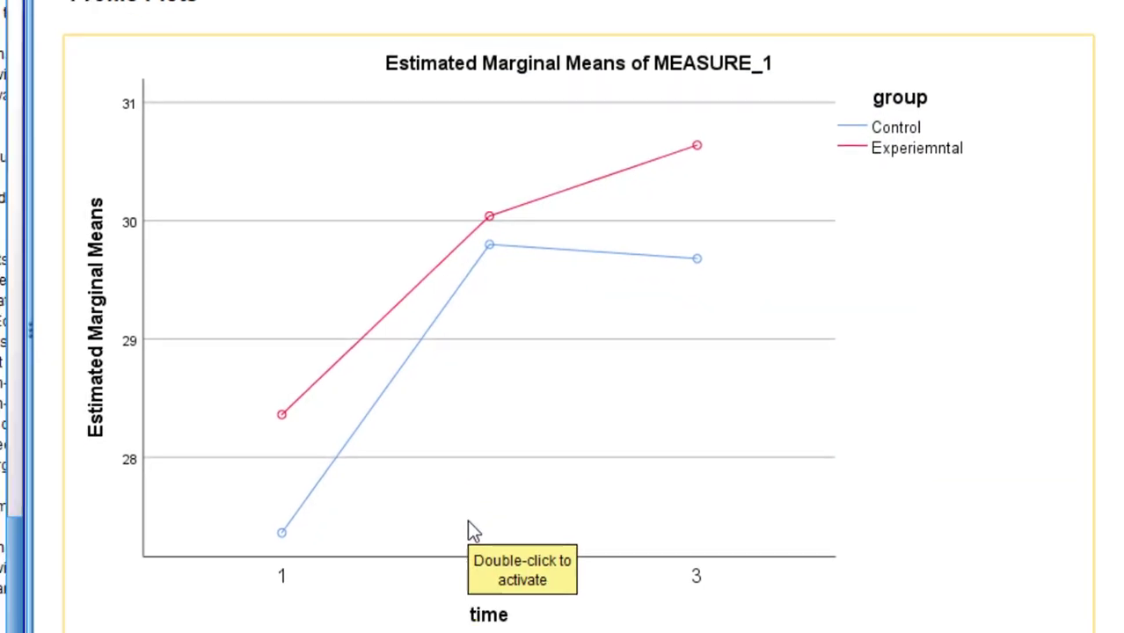
Look through the new output from the factor and descriptive tables down to the estimated marginal means profile plot.
{"action": "scroll", "coordinate": [482, 492], "scroll_direction": "down", "scroll_amount": 3}
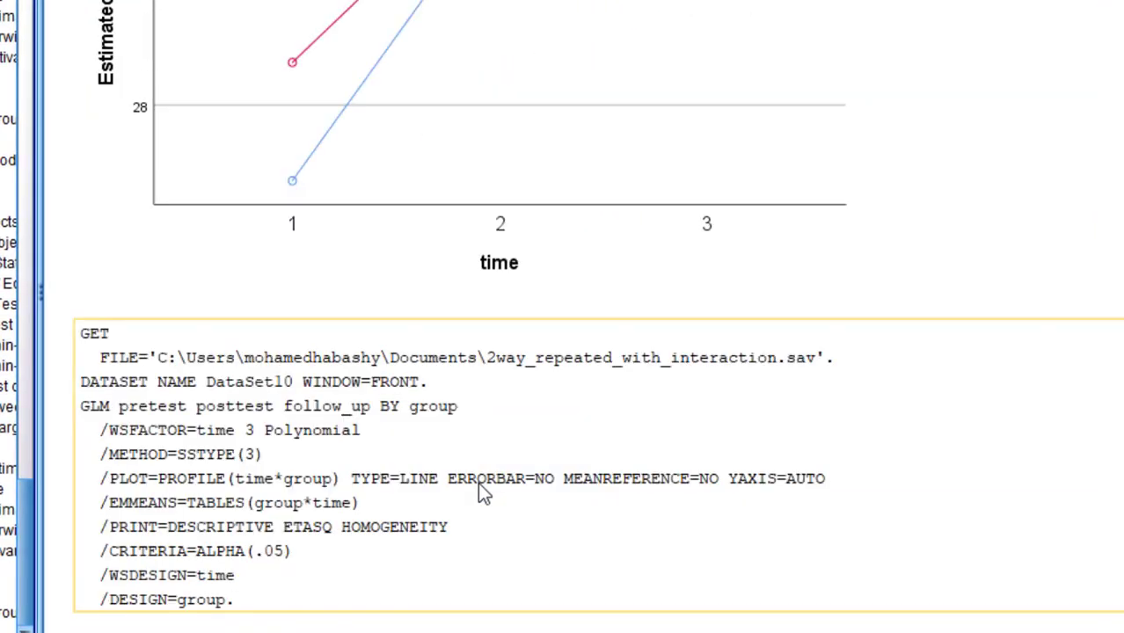
{"action": "scroll", "coordinate": [482, 492], "scroll_direction": "down", "scroll_amount": 9}
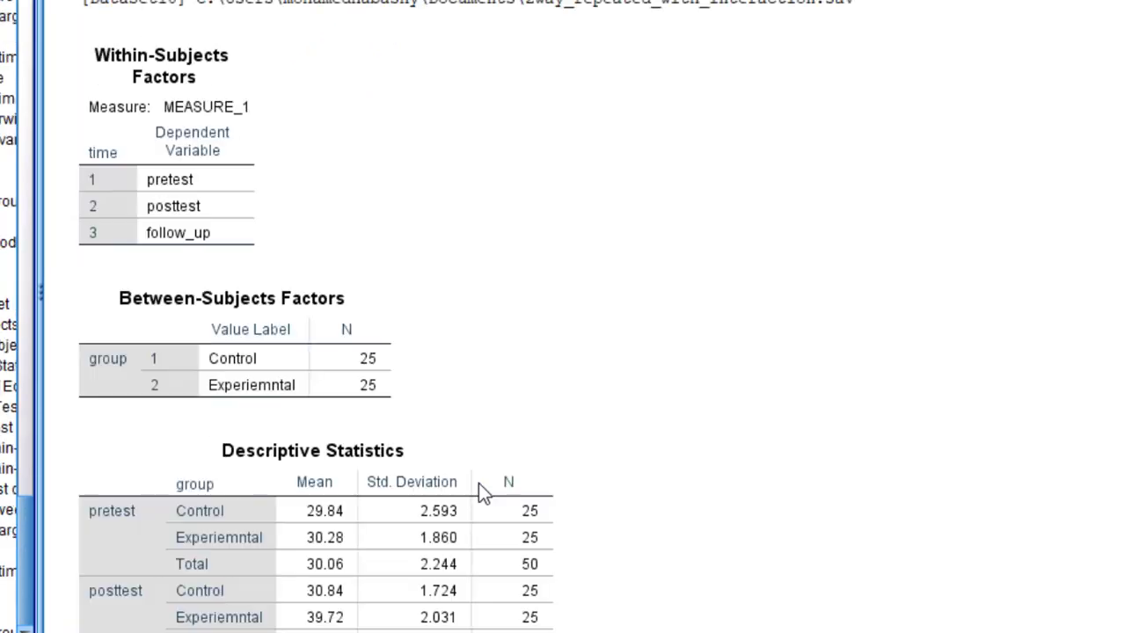
{"action": "scroll", "coordinate": [482, 492], "scroll_direction": "down", "scroll_amount": 5}
{"action": "scroll", "coordinate": [480, 485], "scroll_direction": "down", "scroll_amount": 20}
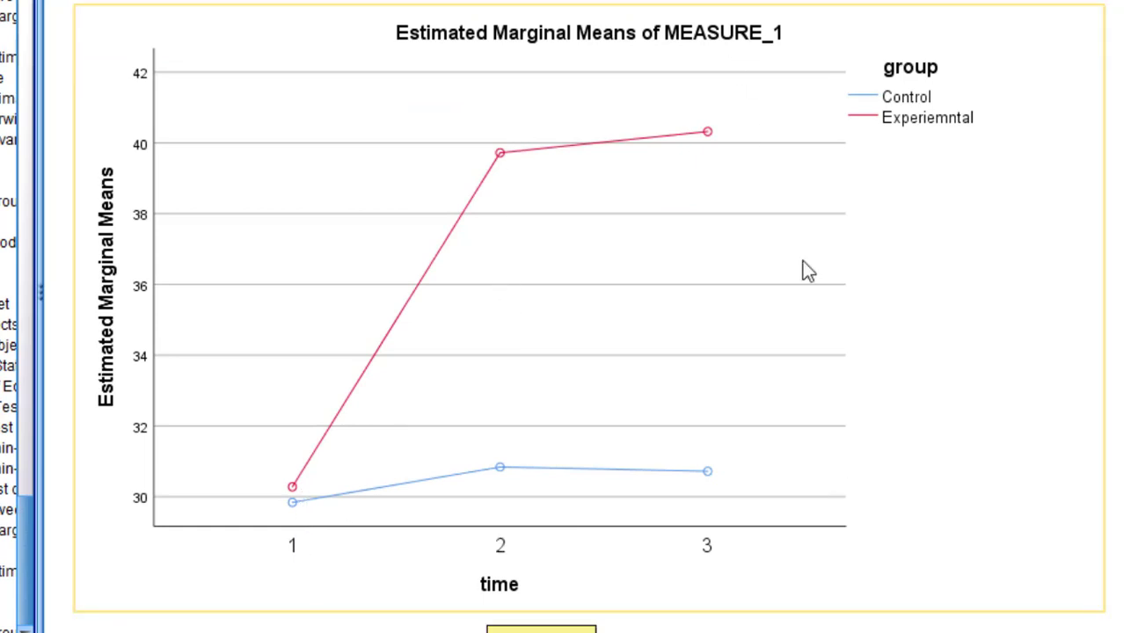
Examine the multivariate tests, Mauchly's sphericity test, Levene's test, and the within- and between-subjects effects for time, group and their interaction.
{"action": "scroll", "coordinate": [575, 371], "scroll_direction": "up", "scroll_amount": 15}
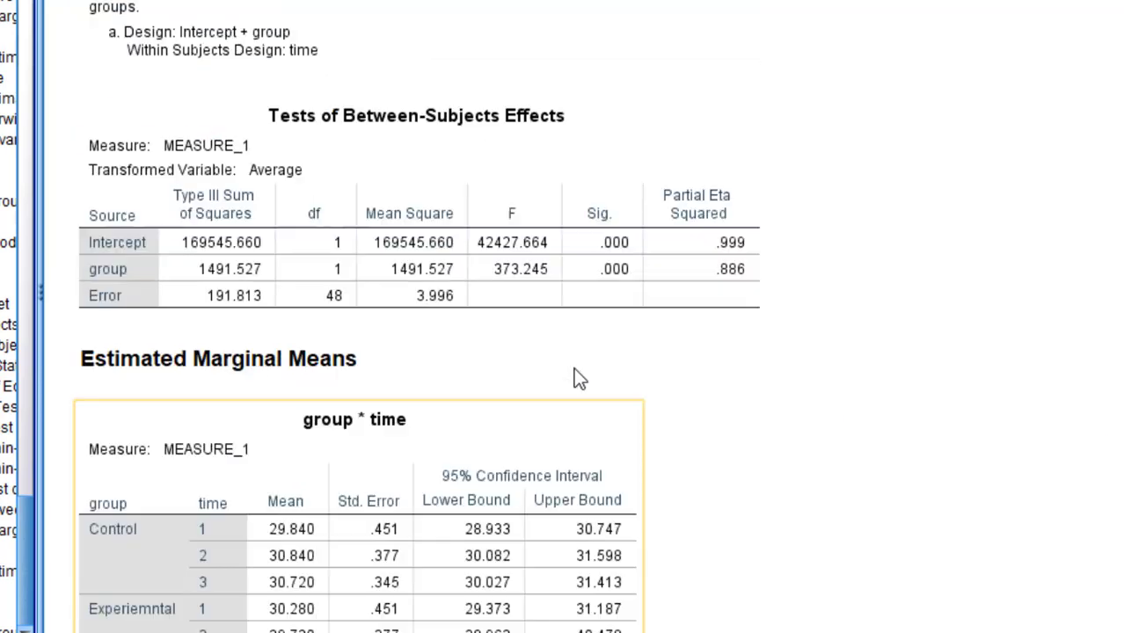
{"action": "scroll", "coordinate": [578, 378], "scroll_direction": "up", "scroll_amount": 20}
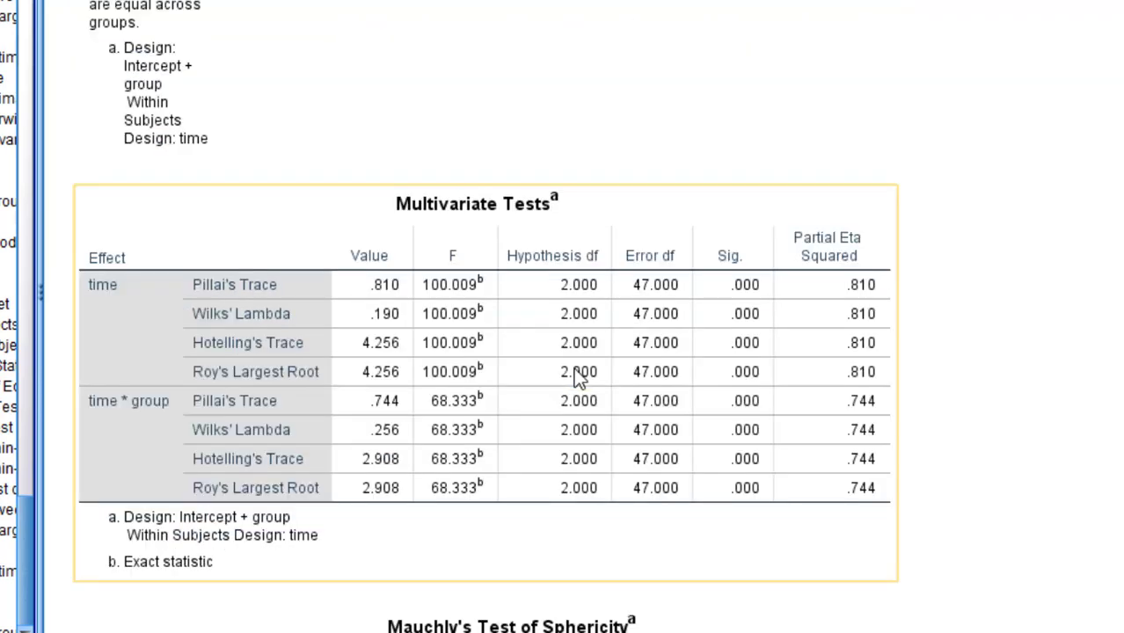
{"action": "scroll", "coordinate": [576, 373], "scroll_direction": "down", "scroll_amount": 5}
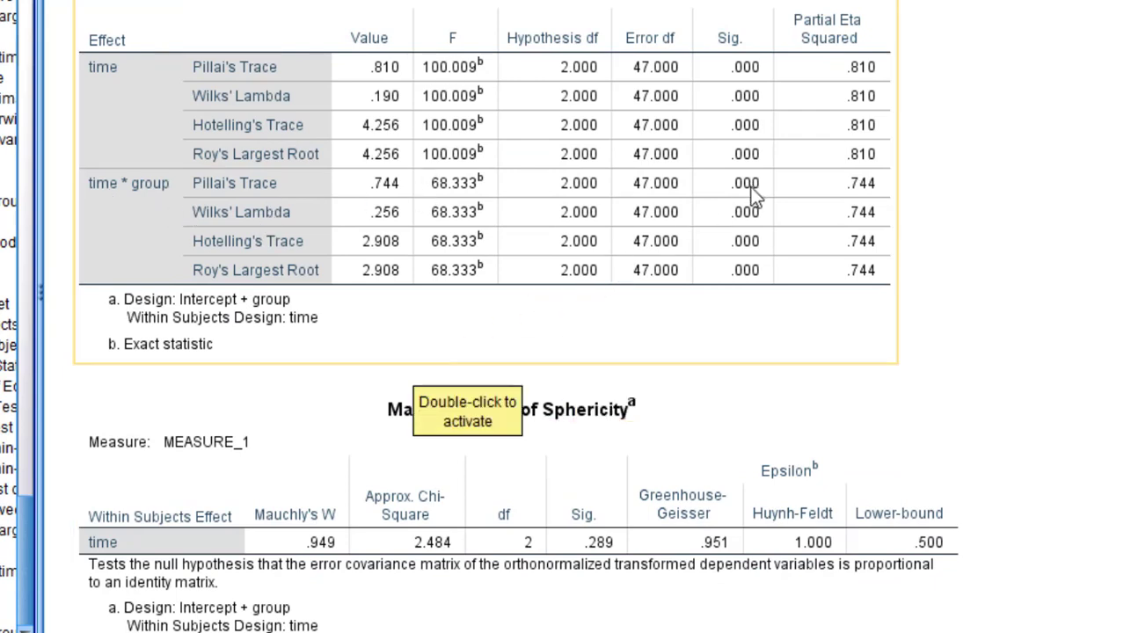
{"action": "scroll", "coordinate": [732, 339], "scroll_direction": "down", "scroll_amount": 6}
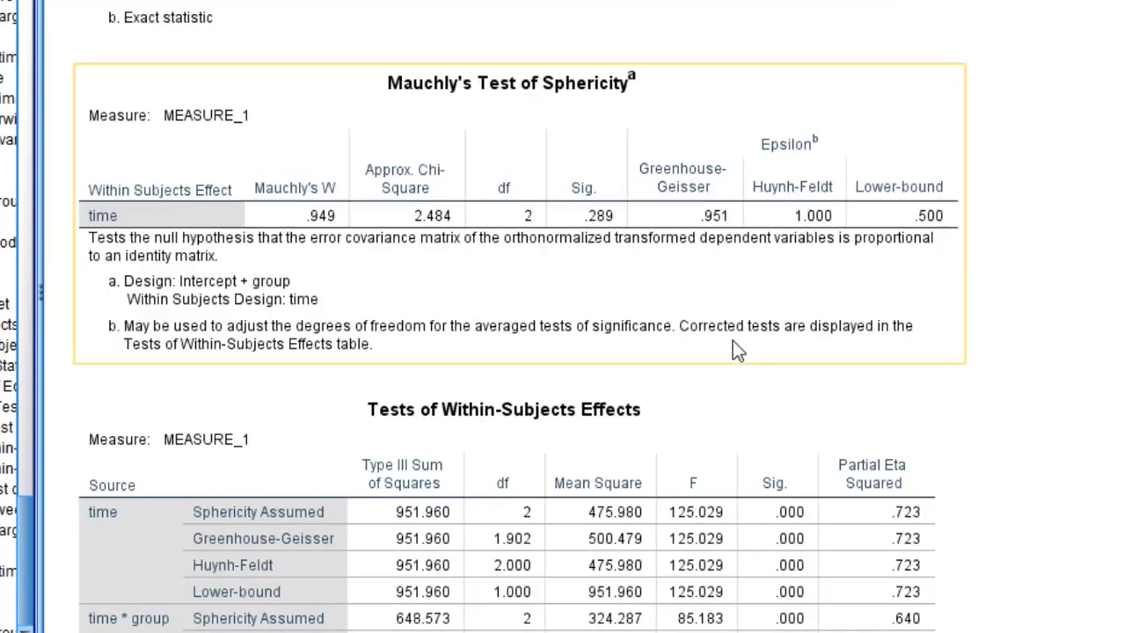
{"action": "scroll", "coordinate": [606, 238], "scroll_direction": "down", "scroll_amount": 4}
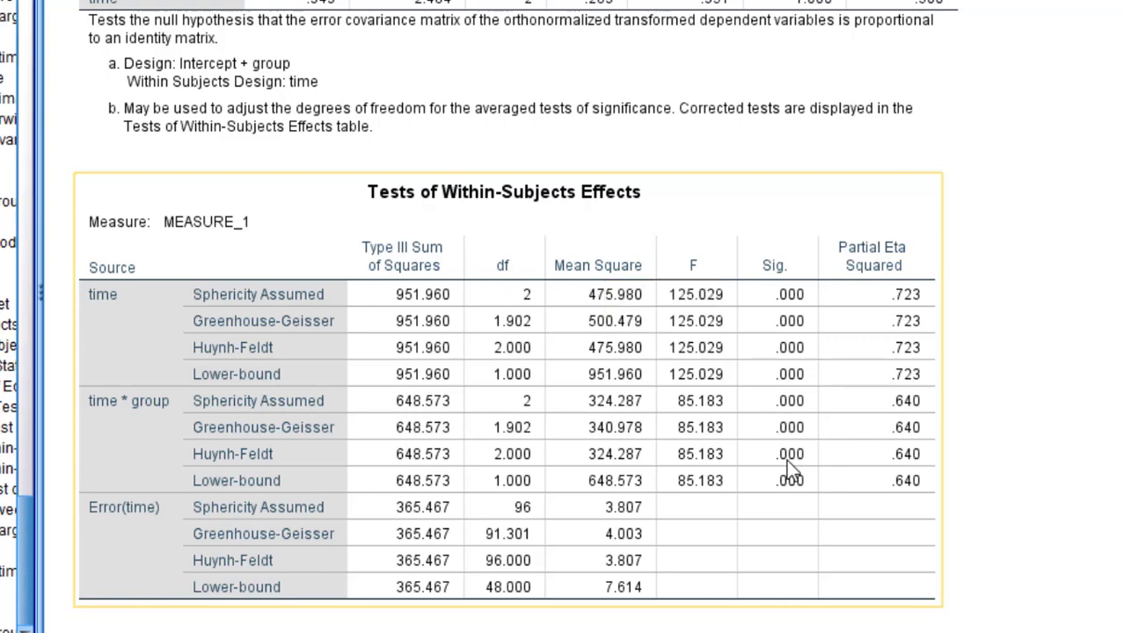
{"action": "scroll", "coordinate": [787, 461], "scroll_direction": "down", "scroll_amount": 10}
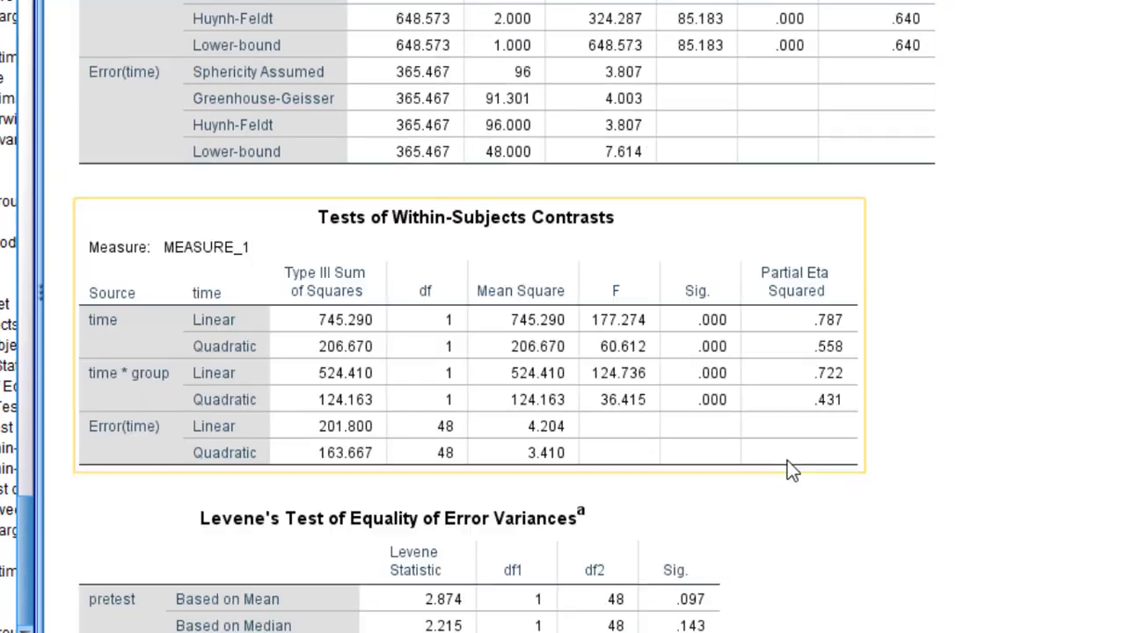
{"action": "scroll", "coordinate": [788, 461], "scroll_direction": "down", "scroll_amount": 5}
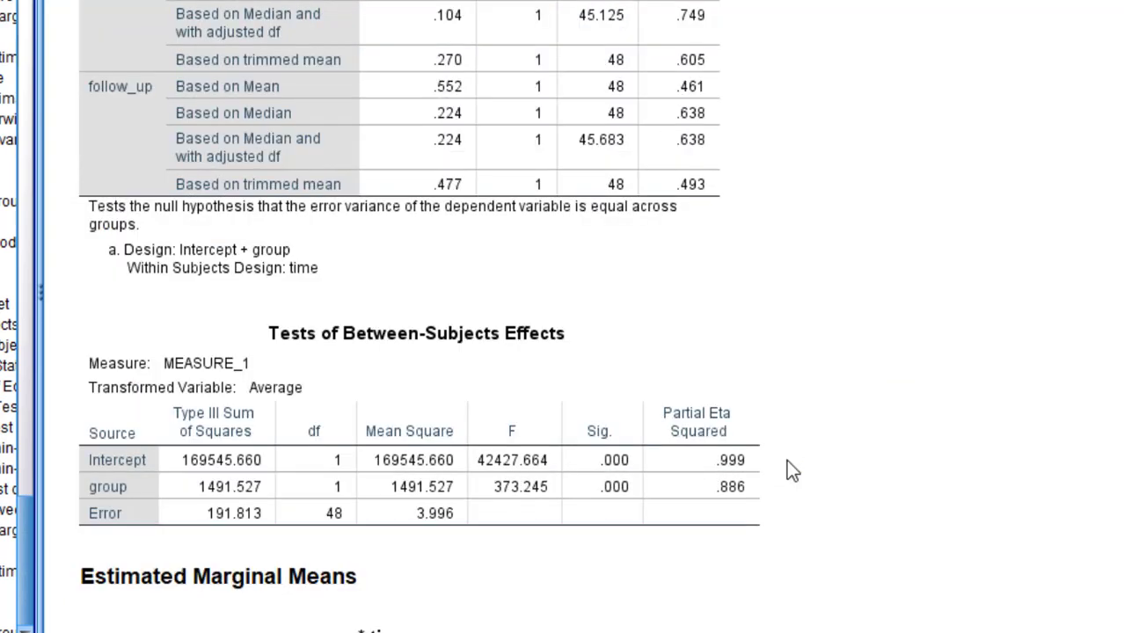
{"action": "scroll", "coordinate": [787, 461], "scroll_direction": "down", "scroll_amount": 1}
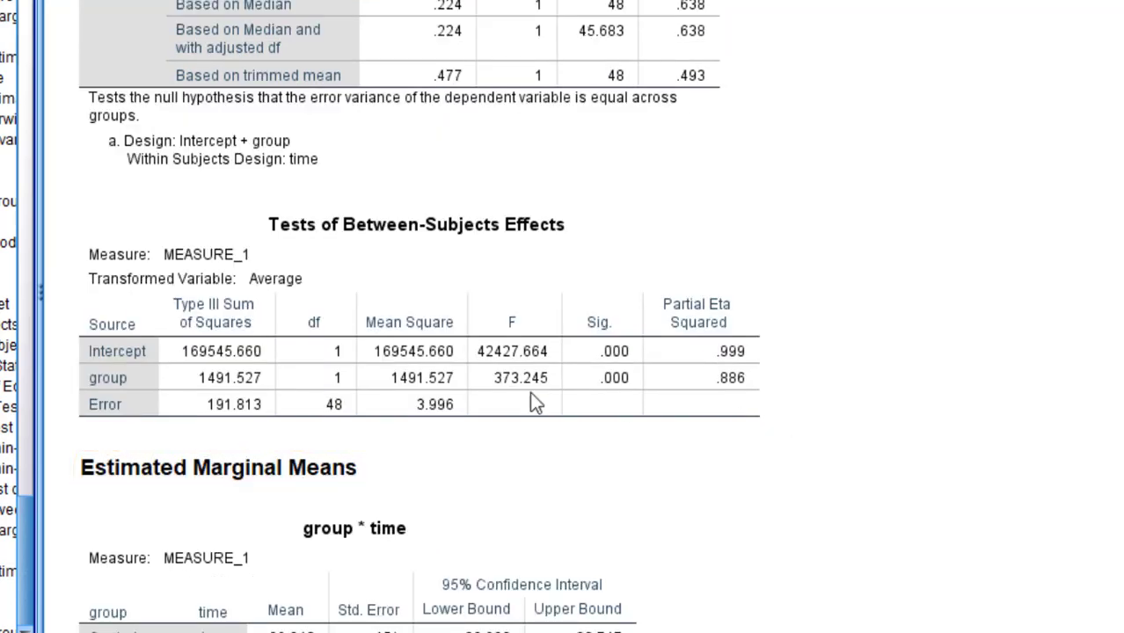
{"action": "scroll", "coordinate": [613, 410], "scroll_direction": "up", "scroll_amount": 8}
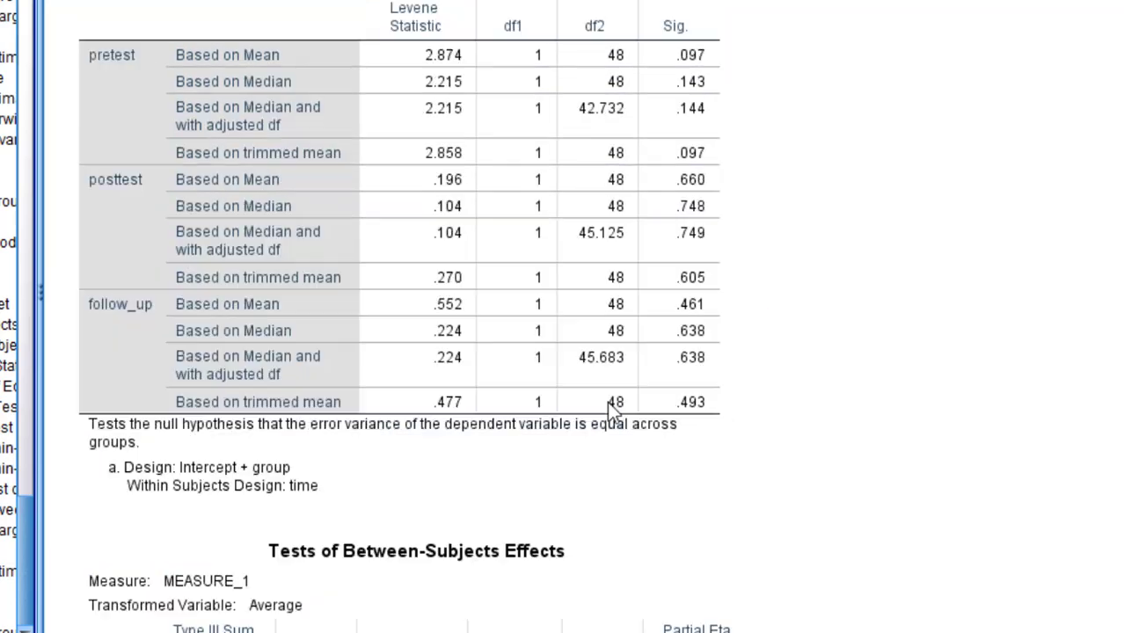
{"action": "scroll", "coordinate": [614, 410], "scroll_direction": "up", "scroll_amount": 3}
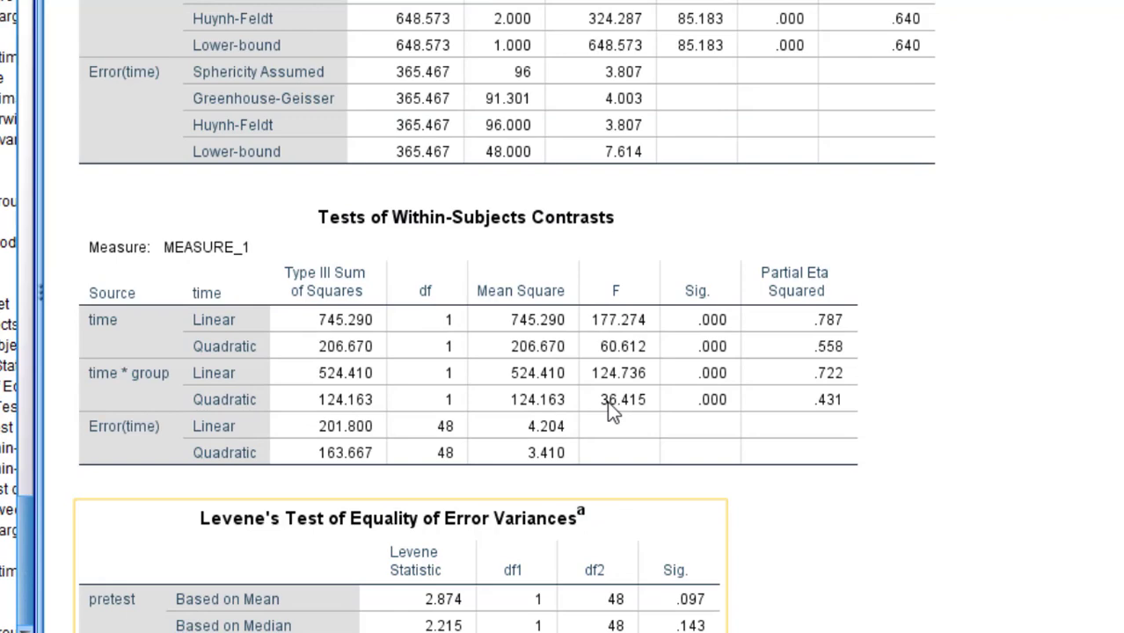
{"action": "scroll", "coordinate": [374, 379], "scroll_direction": "up", "scroll_amount": 3}
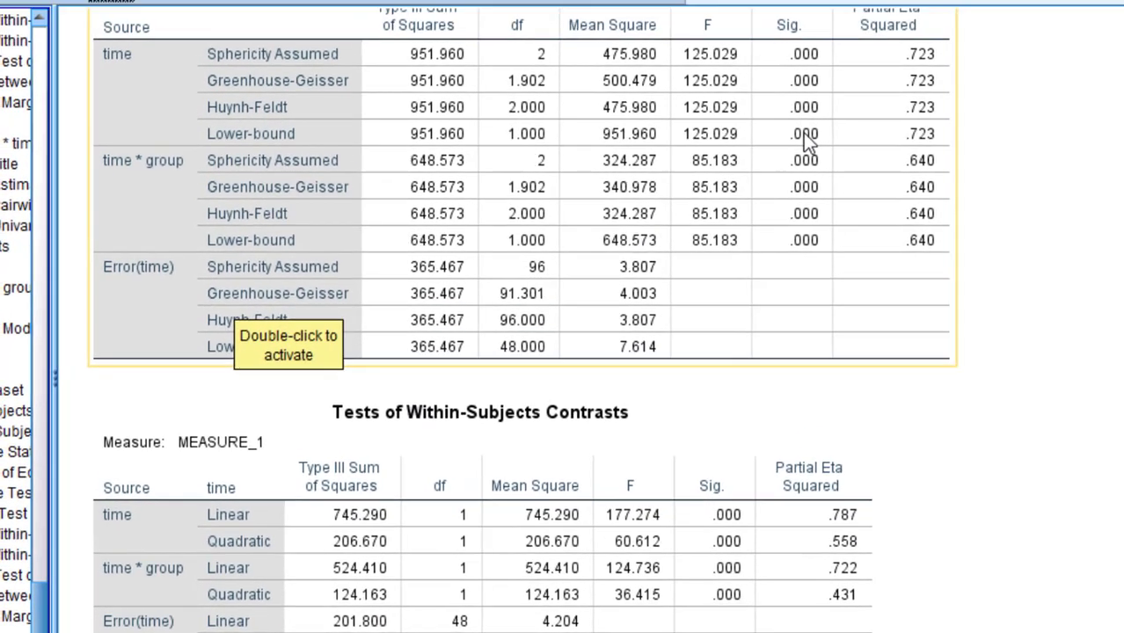
{"action": "scroll", "coordinate": [750, 217], "scroll_direction": "up", "scroll_amount": 3}
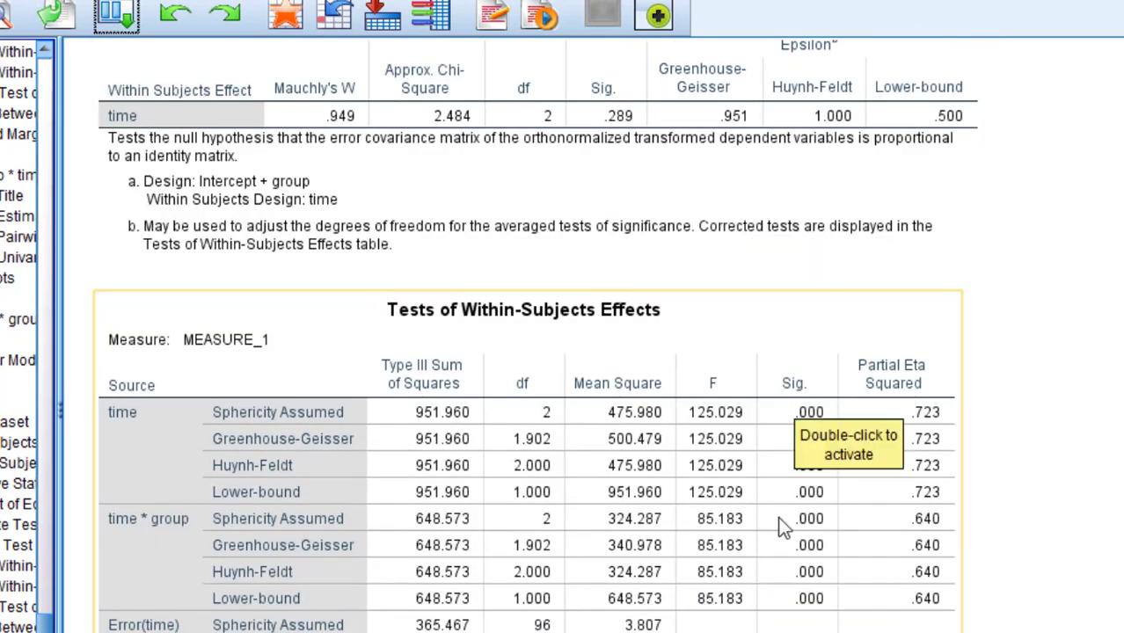
Paste the existing repeated measures setup as syntax and bring up the Syntax1 editor window.
{"action": "scroll", "coordinate": [783, 526], "scroll_direction": "down", "scroll_amount": 12}
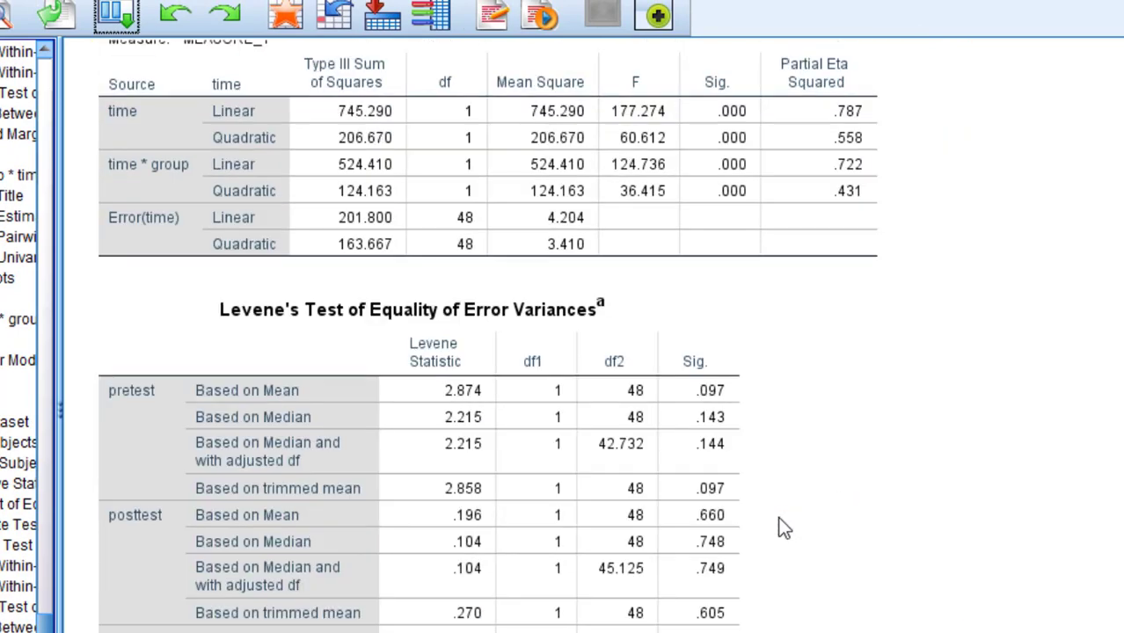
{"action": "scroll", "coordinate": [783, 528], "scroll_direction": "down", "scroll_amount": 18}
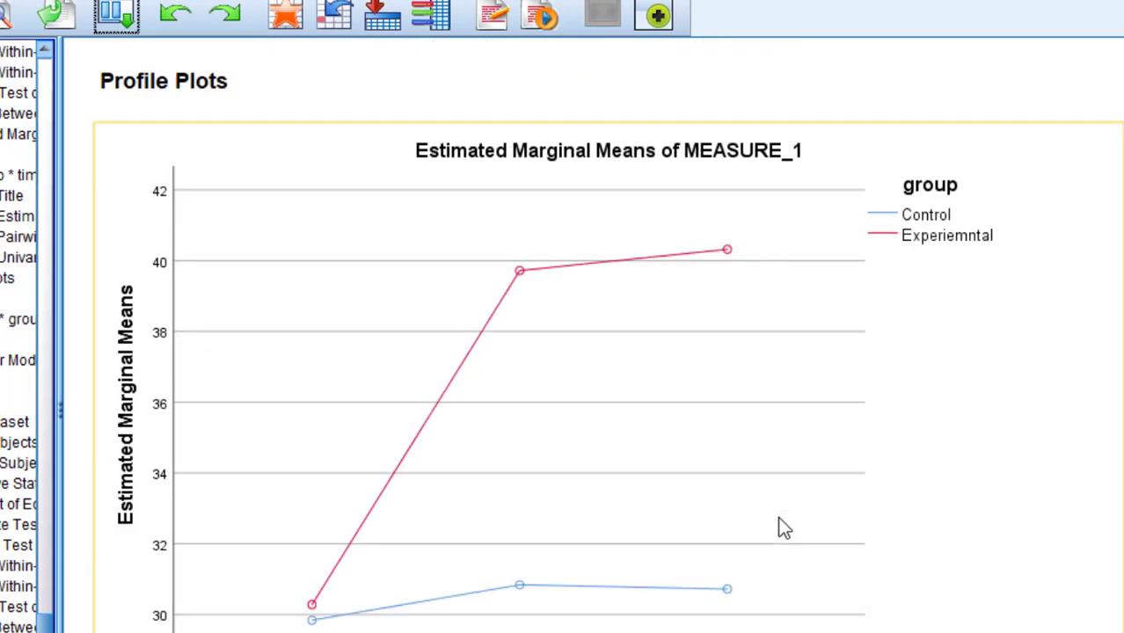
{"action": "scroll", "coordinate": [777, 516], "scroll_direction": "up", "scroll_amount": 4}
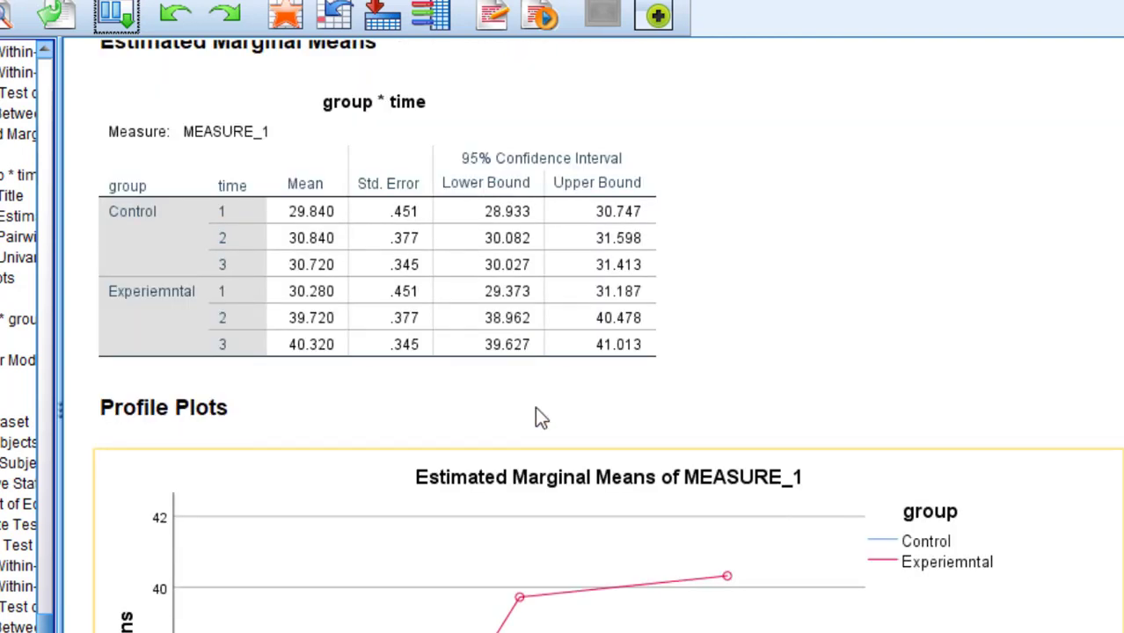
{"action": "left_click", "coordinate": [118, 14]}
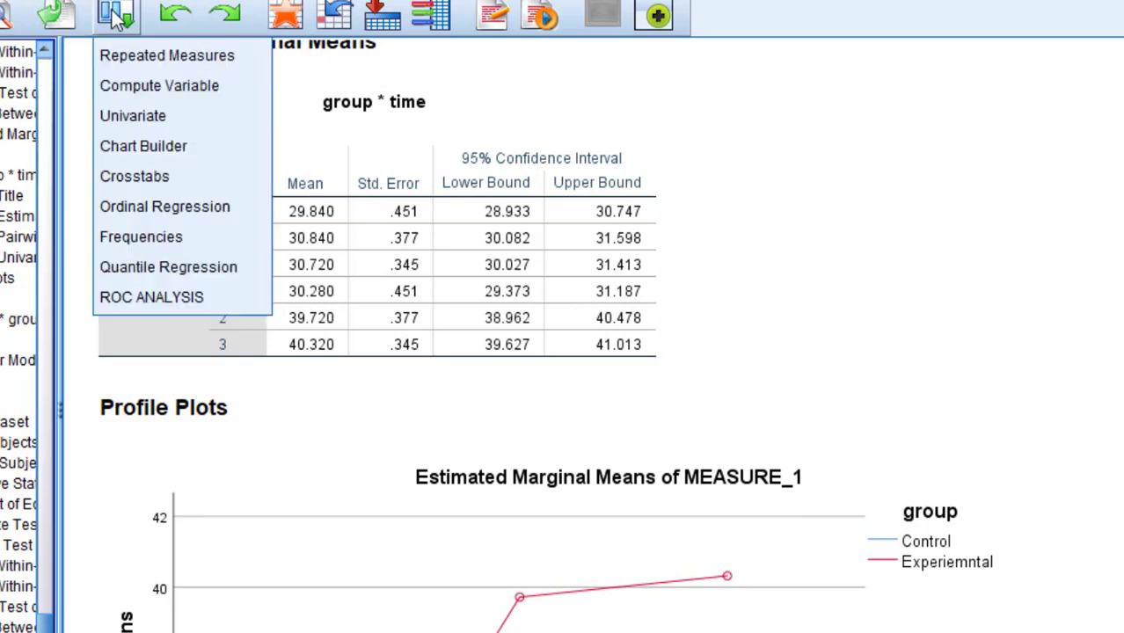
{"action": "left_click", "coordinate": [135, 53]}
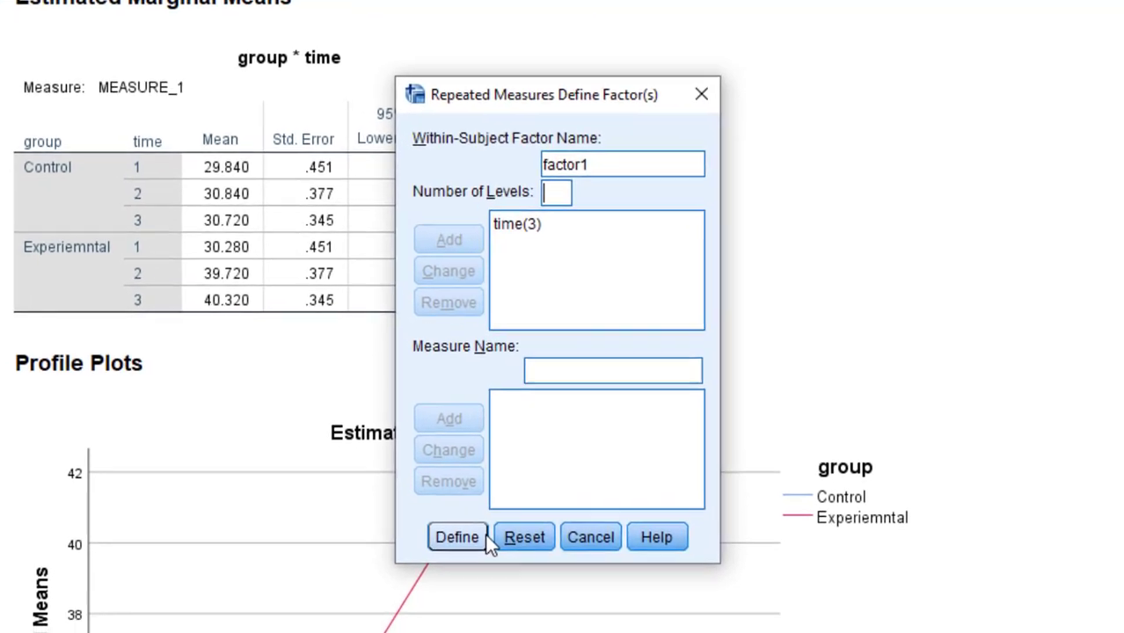
{"action": "left_click", "coordinate": [567, 585]}
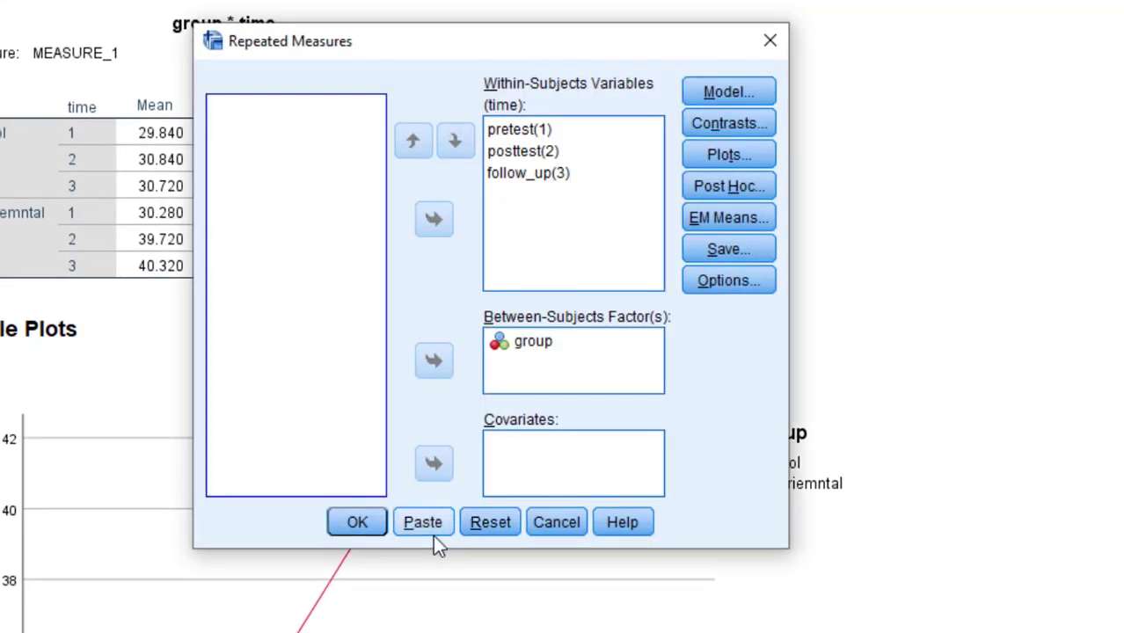
{"action": "left_click", "coordinate": [429, 528]}
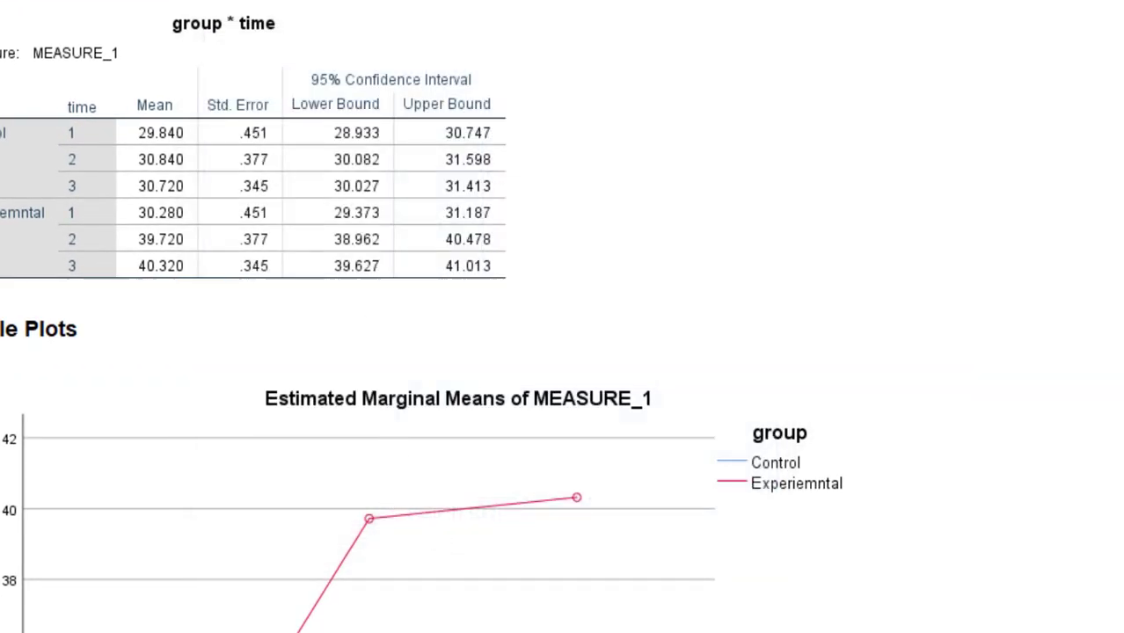
{"action": "left_click", "coordinate": [449, 0]}
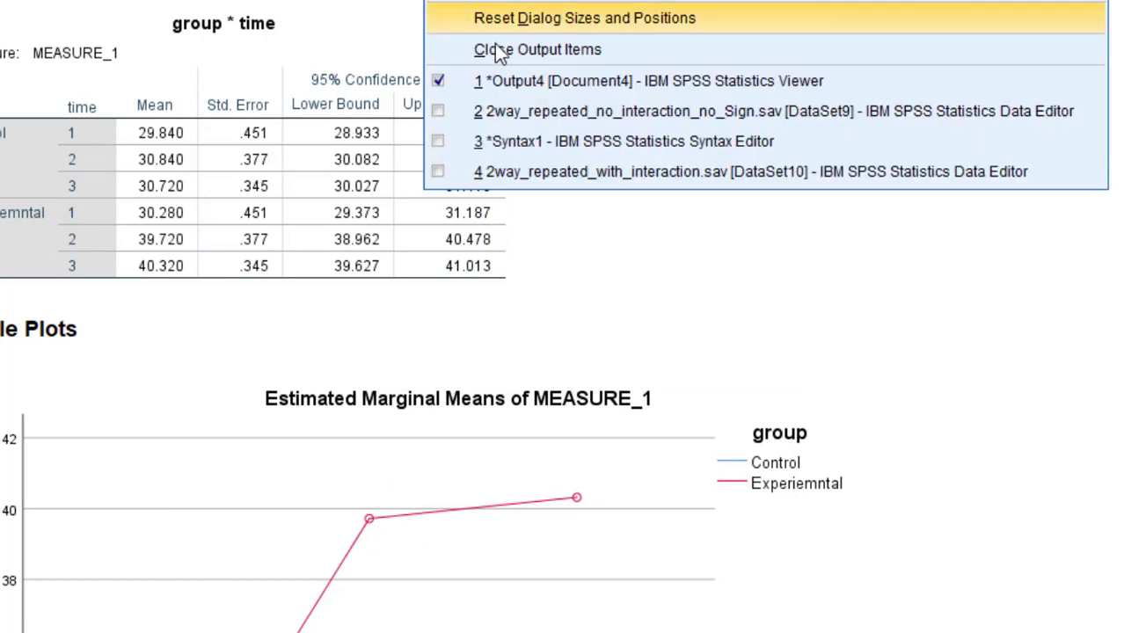
{"action": "left_click", "coordinate": [510, 140]}
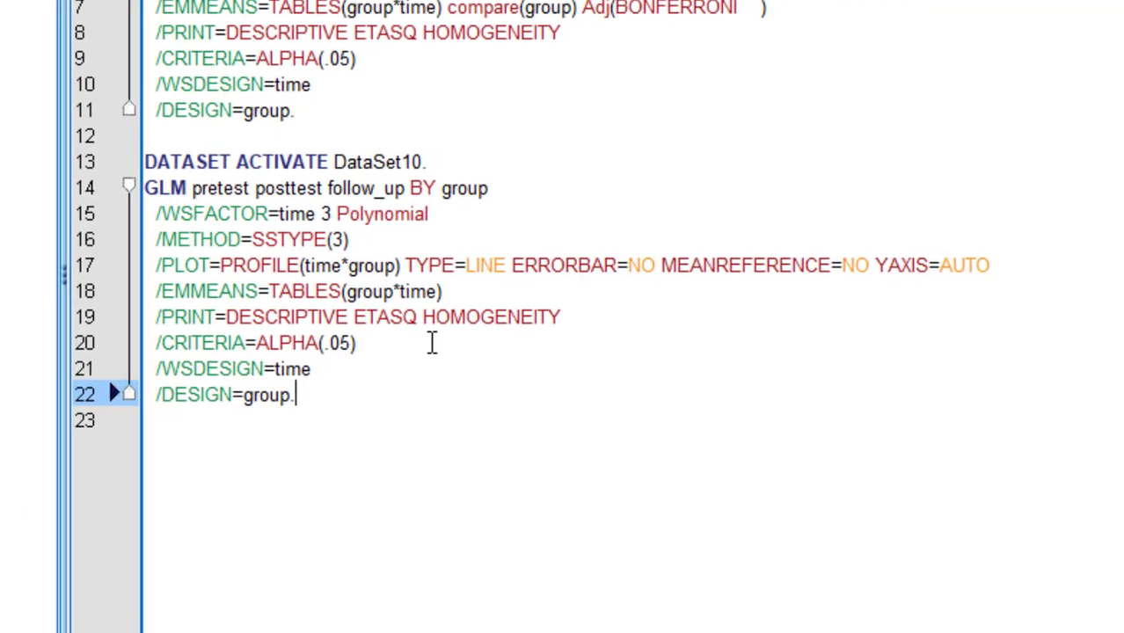
Extend the EMMEANS group*time line of the DataSet10 syntax with compare(group) Adj(BONFERRONI).
{"action": "left_click", "coordinate": [274, 340]}
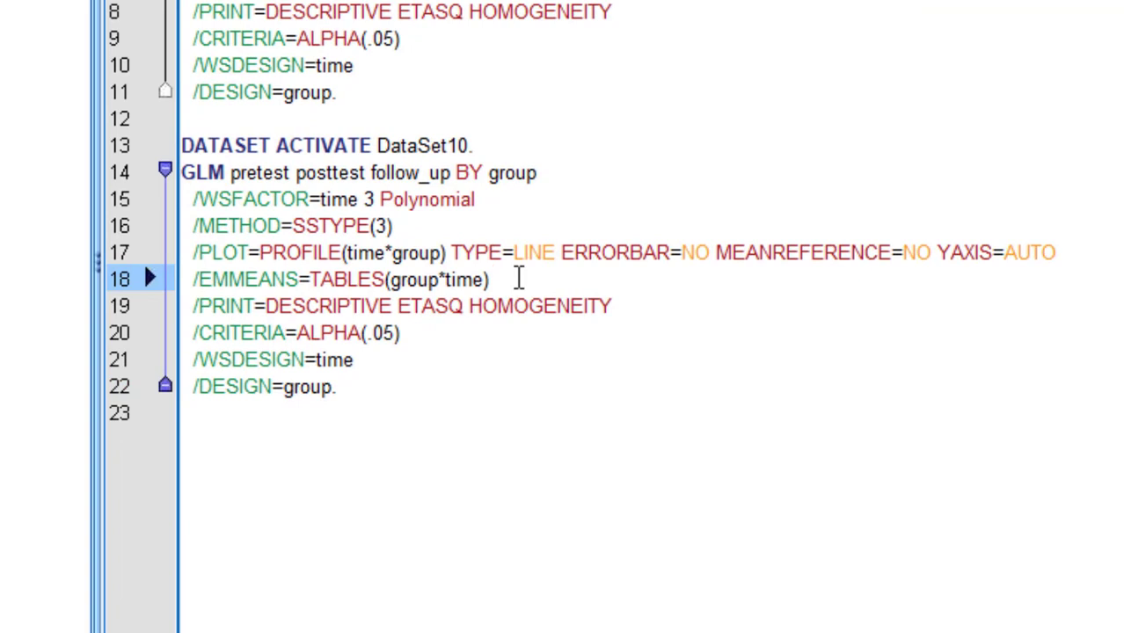
{"action": "type", "text": "compare"}
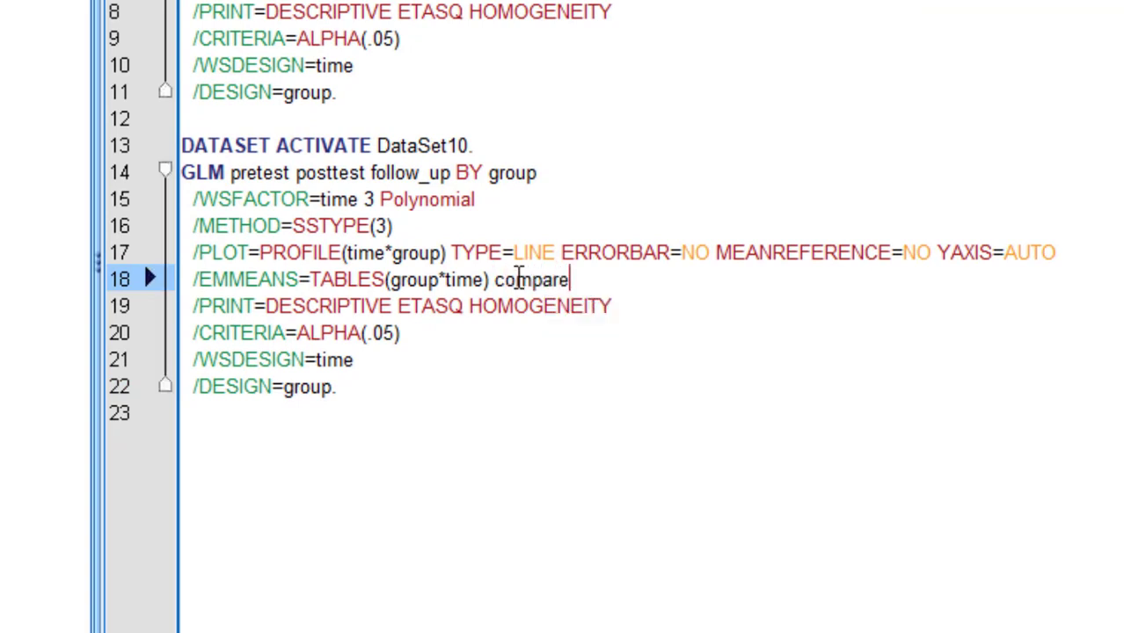
{"action": "type", "text": "("}
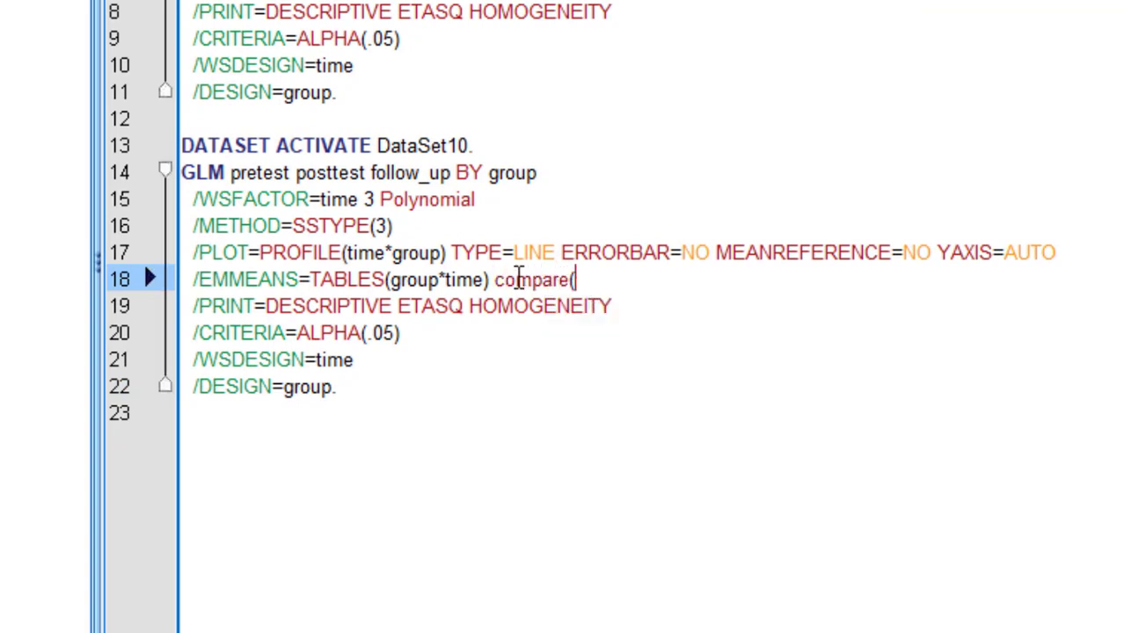
{"action": "type", "text": "group) "}
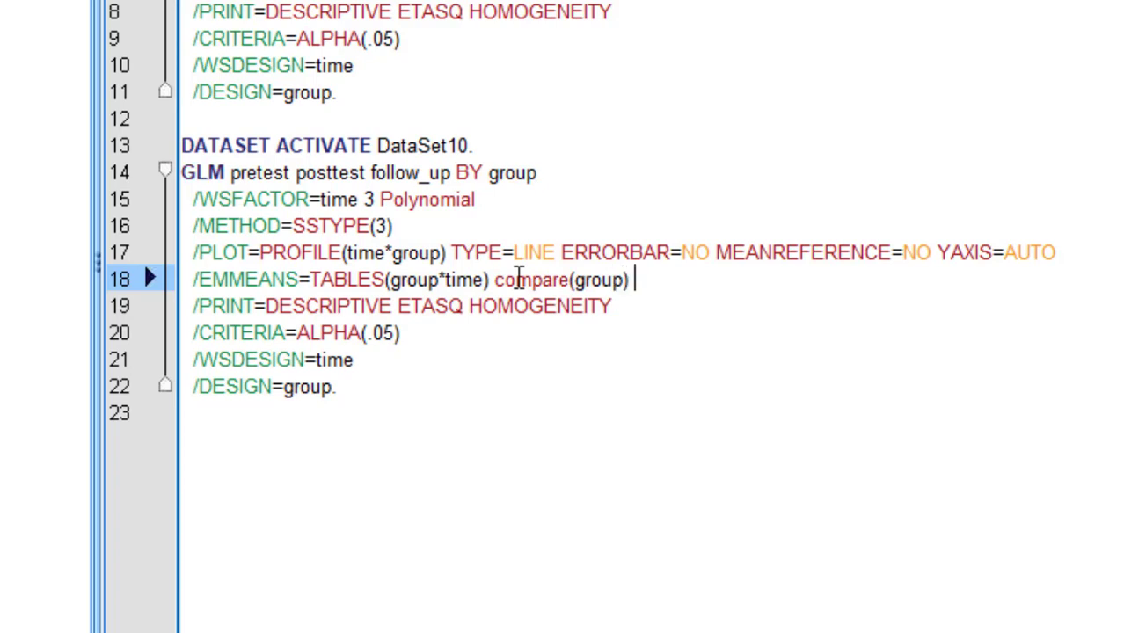
{"action": "type", "text": "Adj(Bon"}
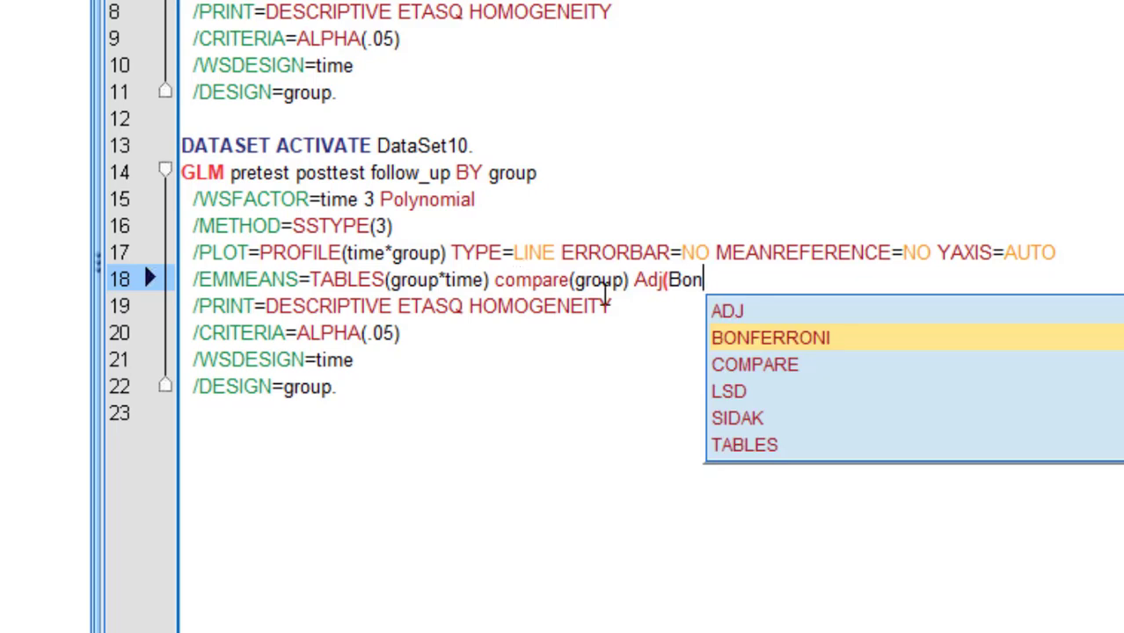
{"action": "left_click", "coordinate": [853, 338]}
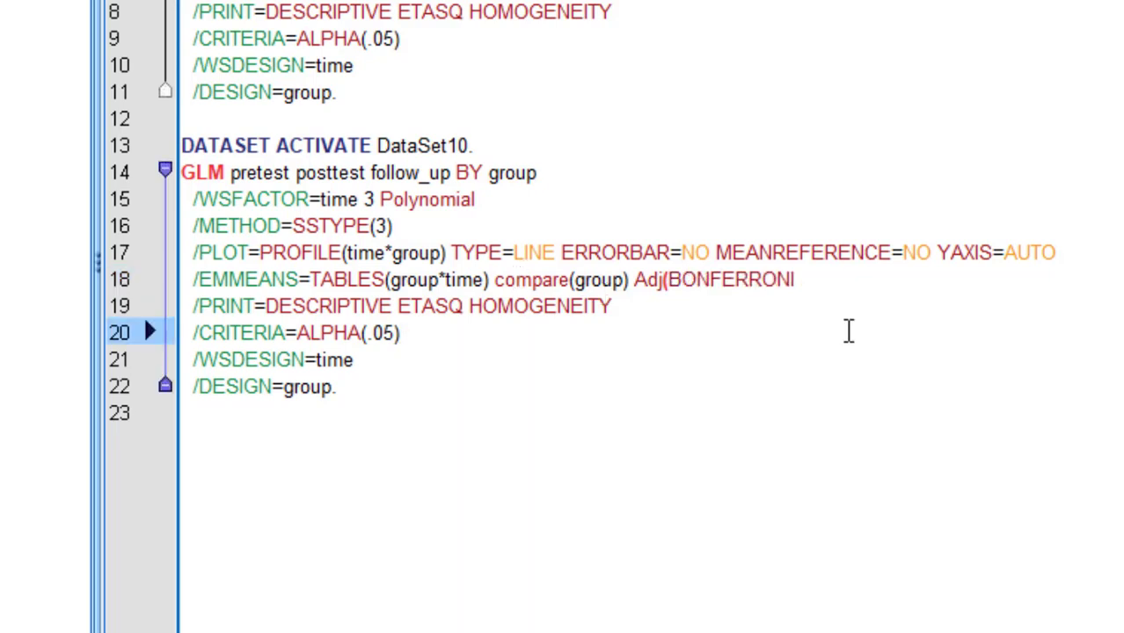
{"action": "left_click", "coordinate": [810, 287]}
{"action": "type", "text": ")"}
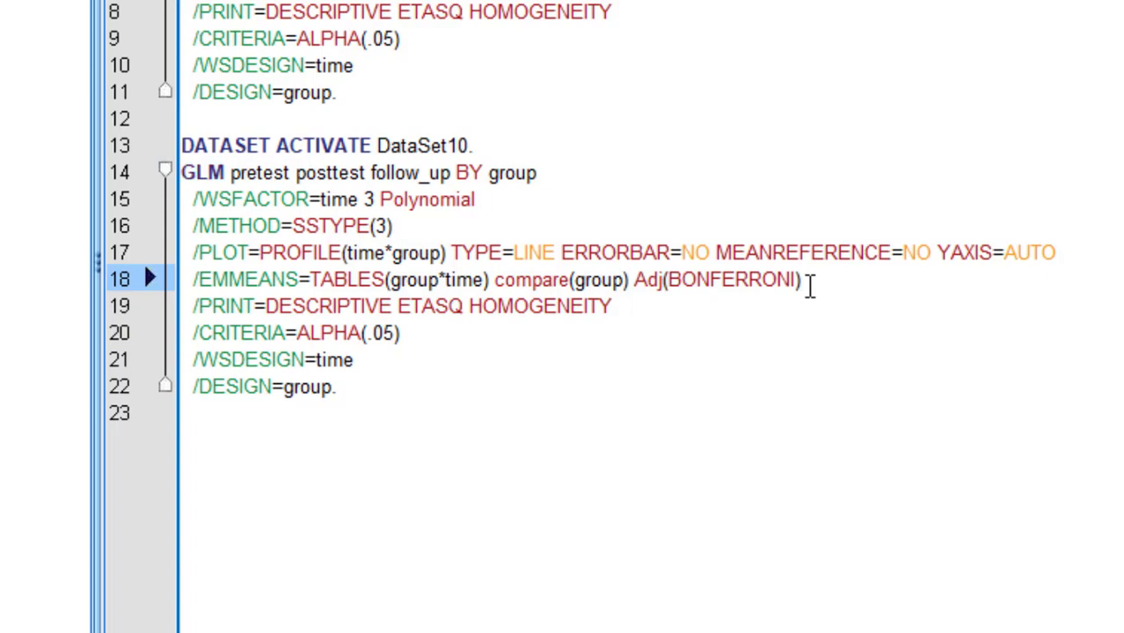
Duplicate the completed EMMEANS line onto a new line directly below it and reduce the copy's extra indentation.
{"action": "key", "text": "Return"}
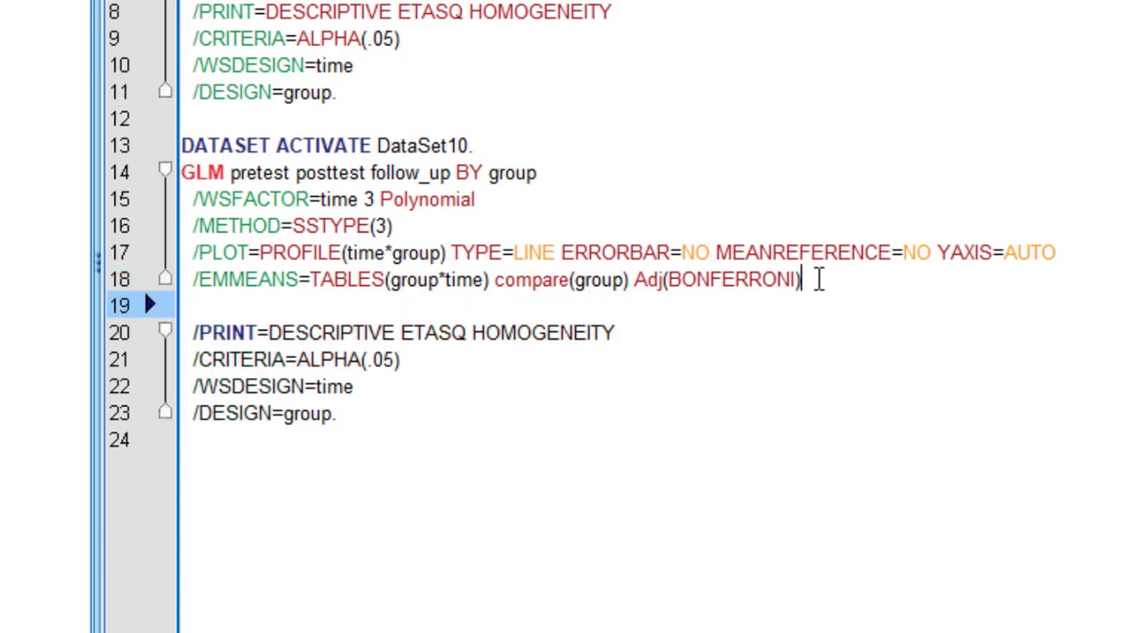
{"action": "left_click_drag", "start_coordinate": [807, 280], "coordinate": [159, 280]}
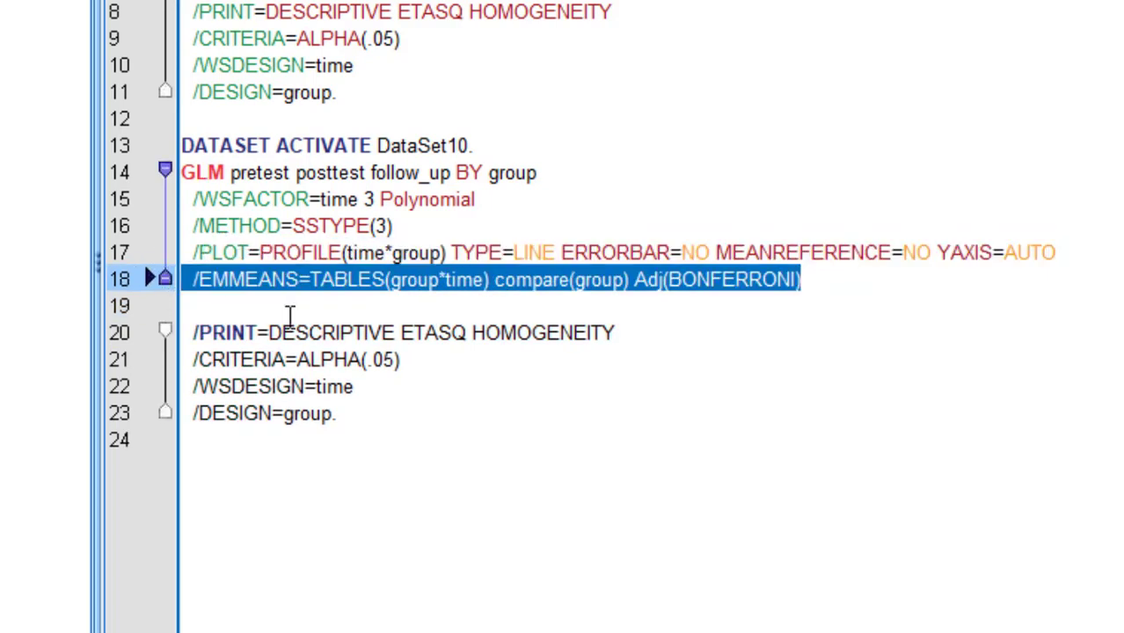
{"action": "left_click", "coordinate": [259, 314]}
{"action": "type", "text": "/EMMEANS=TABLES(group*time) compare(group) Adj(BONFERRONI)"}
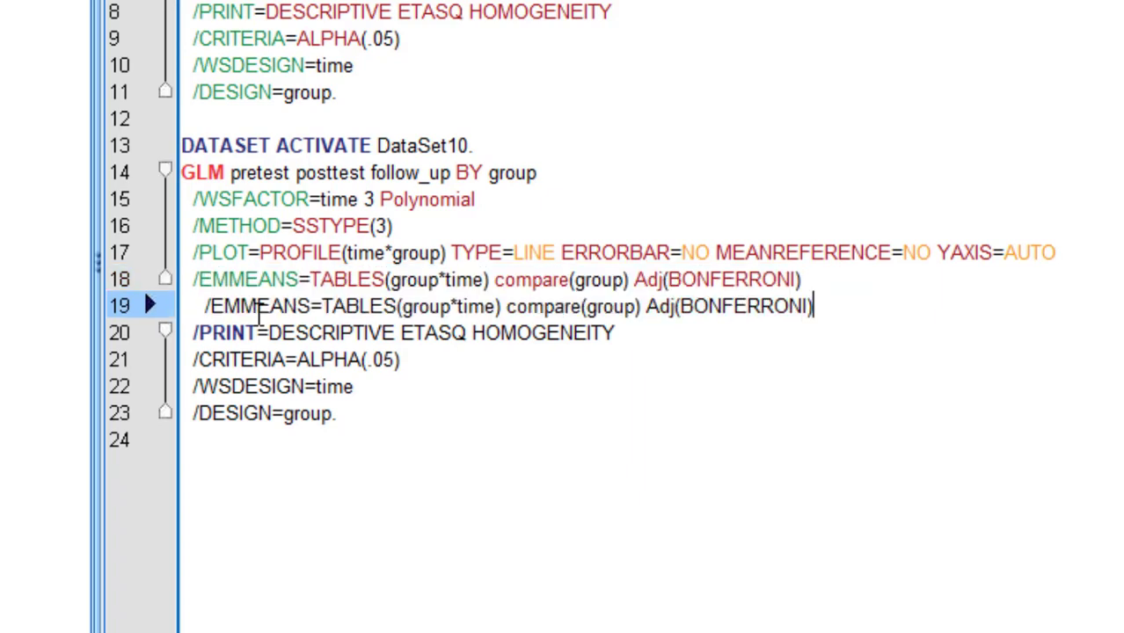
{"action": "left_click", "coordinate": [199, 309]}
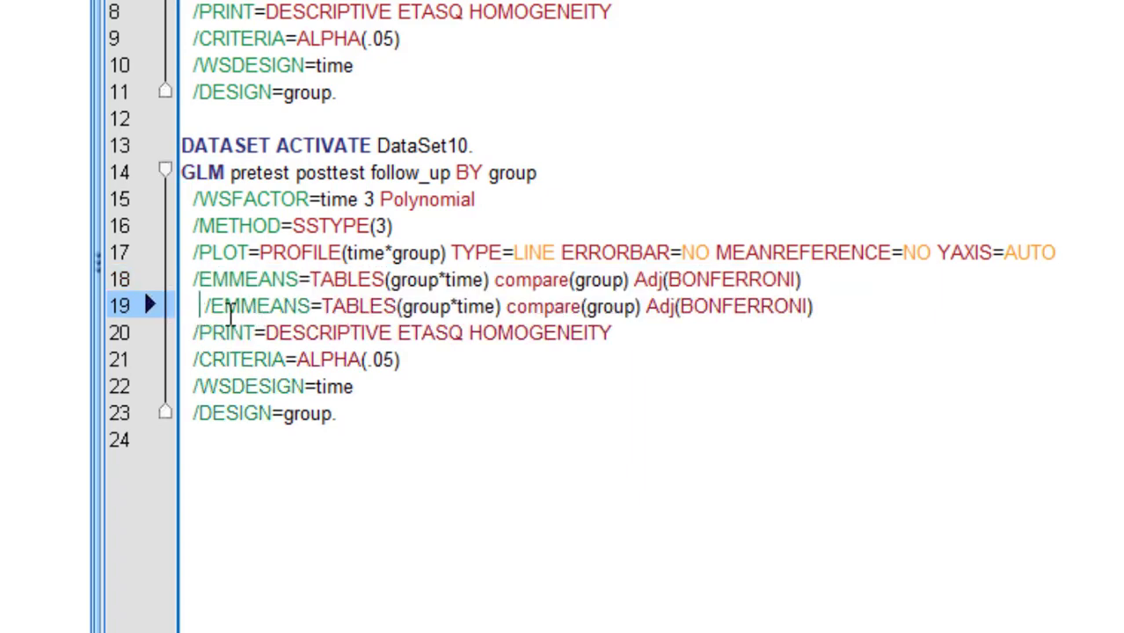
{"action": "key", "text": "BackSpace"}
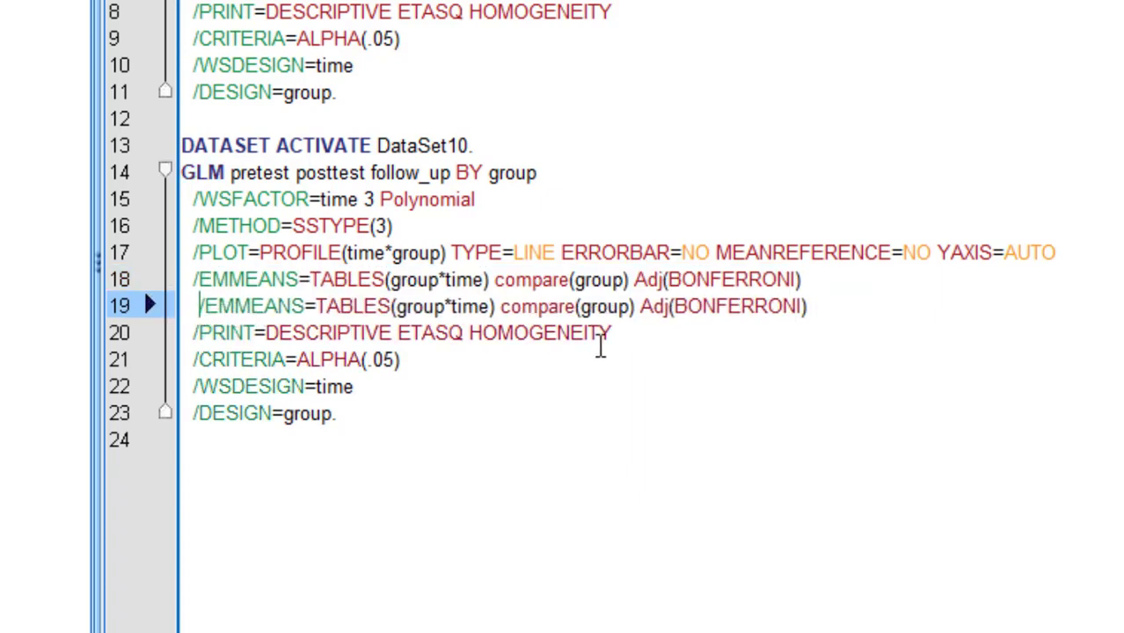
Change the duplicated EMMEANS line to compare(time) and run the whole DataSet10 syntax block.
{"action": "left_click", "coordinate": [634, 310]}
{"action": "left_click", "coordinate": [620, 313]}
{"action": "key", "text": "BackSpace"}
{"action": "key", "text": "BackSpace"}
{"action": "key", "text": "BackSpace"}
{"action": "key", "text": "BackSpace"}
{"action": "key", "text": "BackSpace"}
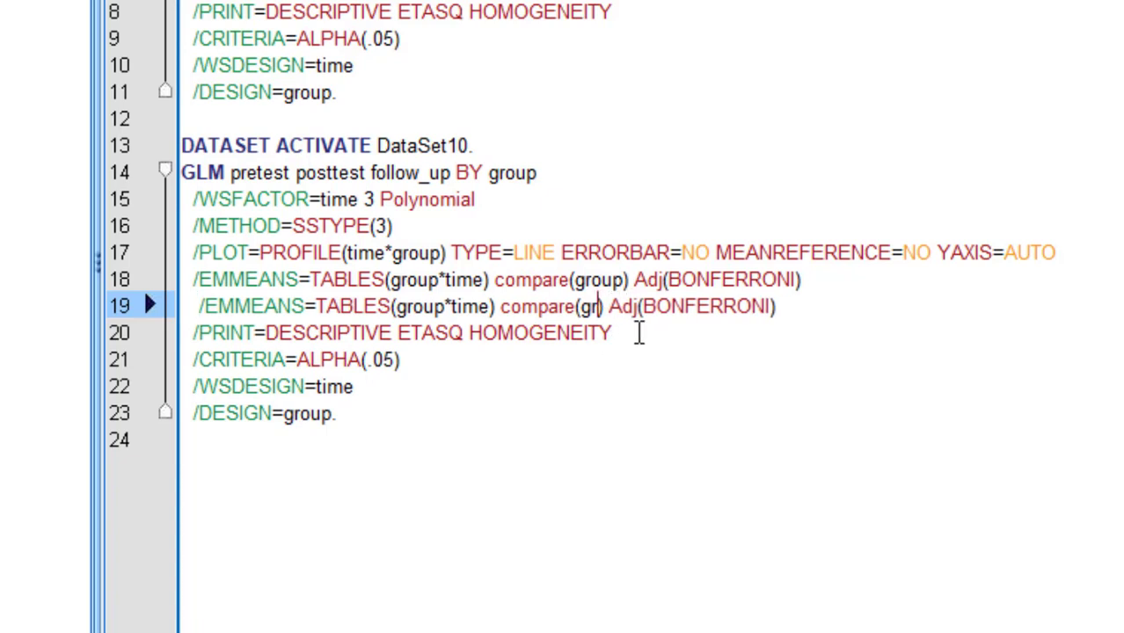
{"action": "type", "text": "time"}
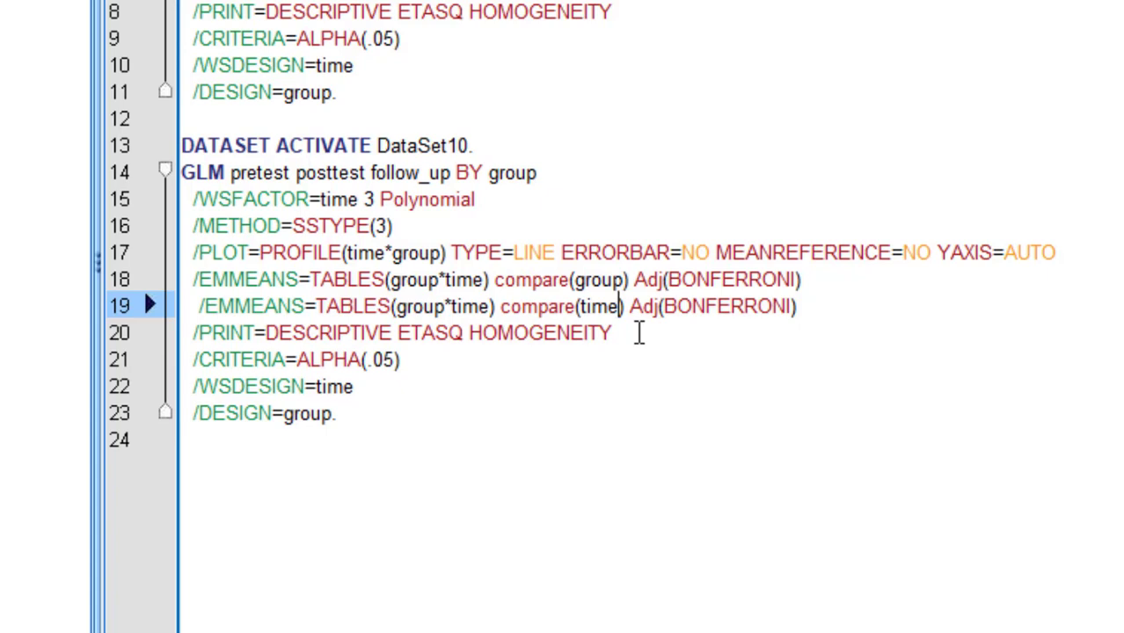
{"action": "left_click_drag", "start_coordinate": [350, 428], "coordinate": [197, 148]}
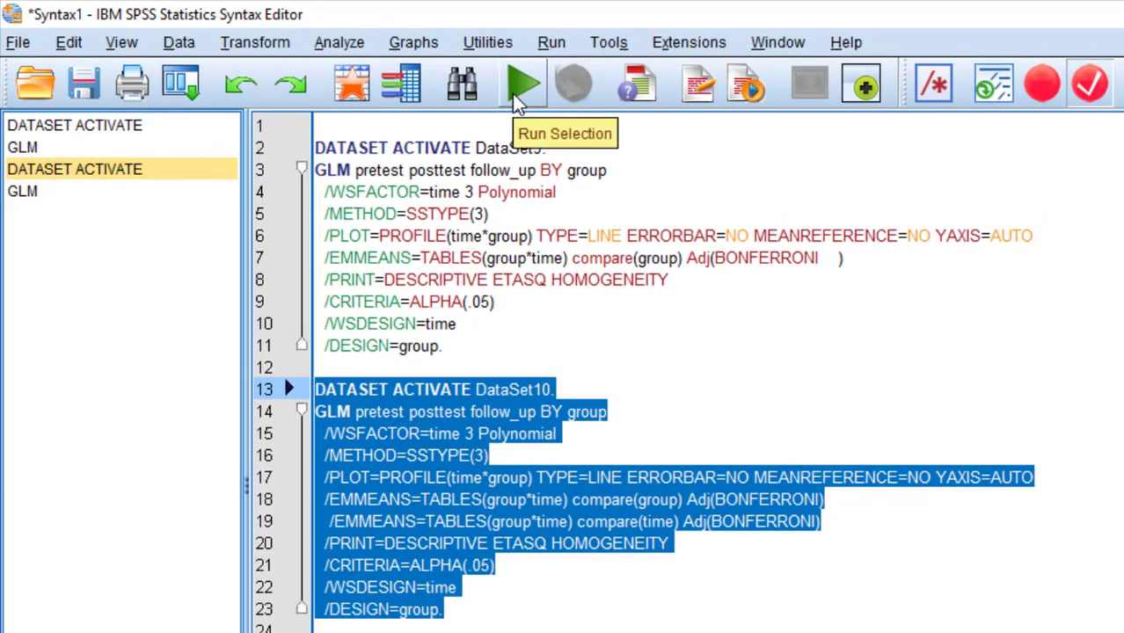
{"action": "left_click", "coordinate": [516, 97]}
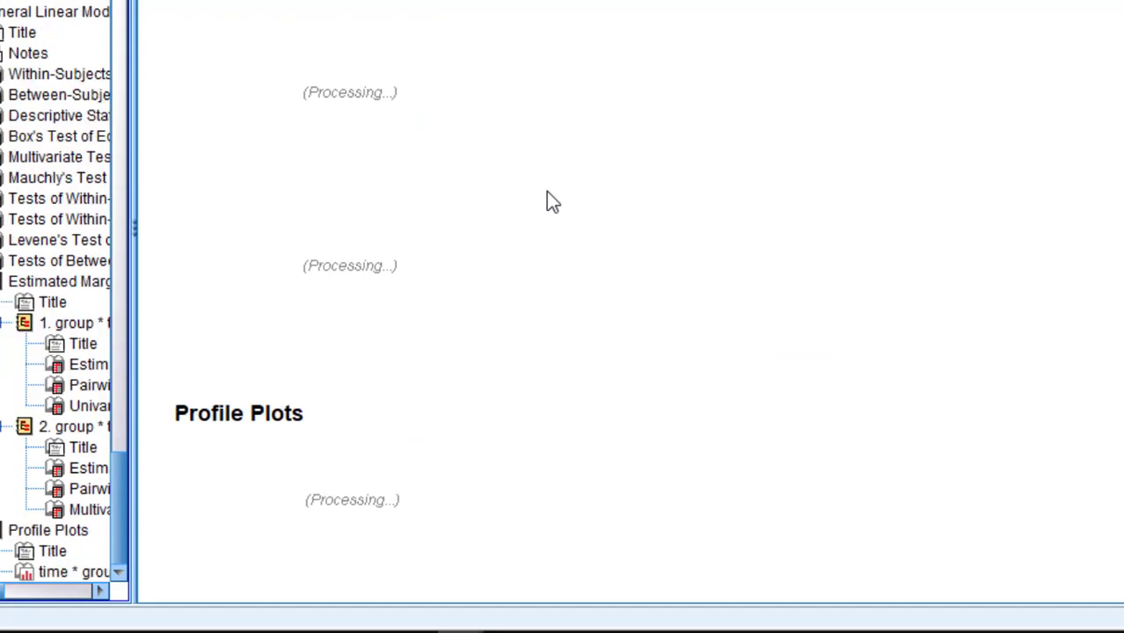
Look through the new estimated marginal means output, covering the pairwise comparisons of groups at each time and of times within each group.
{"action": "scroll", "coordinate": [547, 192], "scroll_direction": "down", "scroll_amount": 9}
{"action": "scroll", "coordinate": [544, 195], "scroll_direction": "down", "scroll_amount": 20}
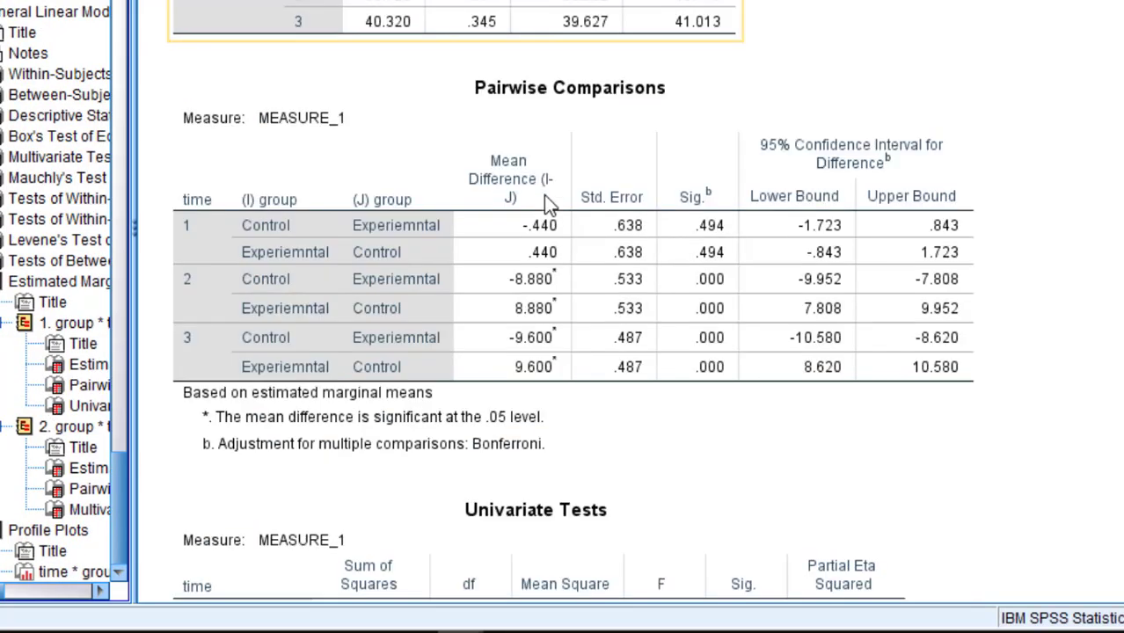
{"action": "scroll", "coordinate": [544, 195], "scroll_direction": "down", "scroll_amount": 8}
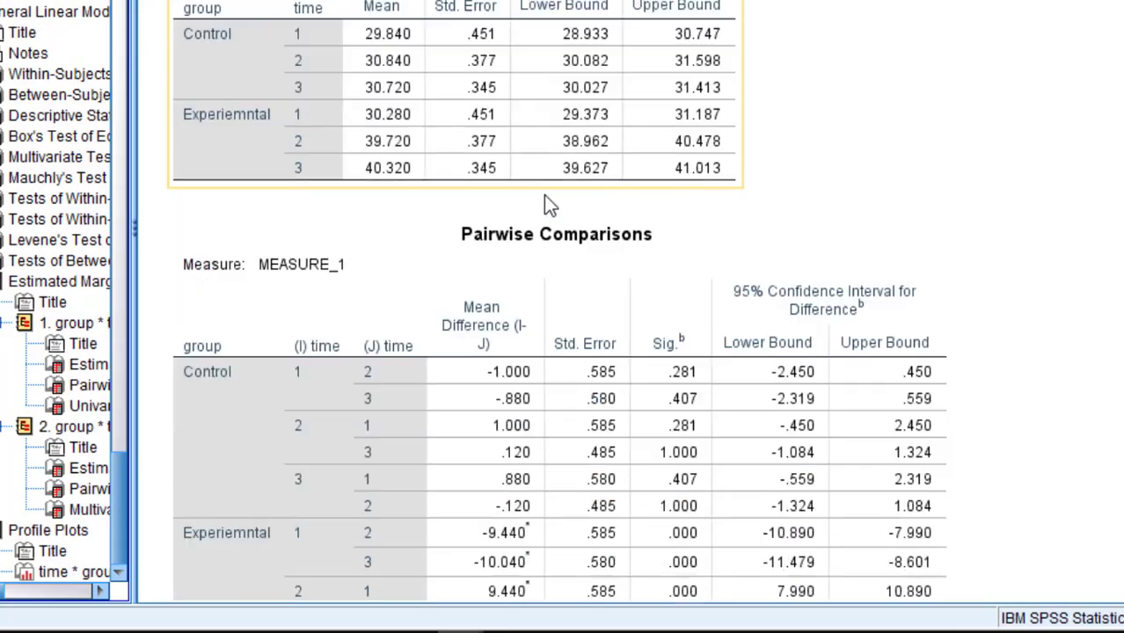
{"action": "scroll", "coordinate": [543, 195], "scroll_direction": "up", "scroll_amount": 2}
{"action": "scroll", "coordinate": [544, 194], "scroll_direction": "down", "scroll_amount": 5}
{"action": "scroll", "coordinate": [544, 196], "scroll_direction": "down", "scroll_amount": 3}
{"action": "scroll", "coordinate": [543, 195], "scroll_direction": "up", "scroll_amount": 14}
{"action": "scroll", "coordinate": [543, 194], "scroll_direction": "up", "scroll_amount": 5}
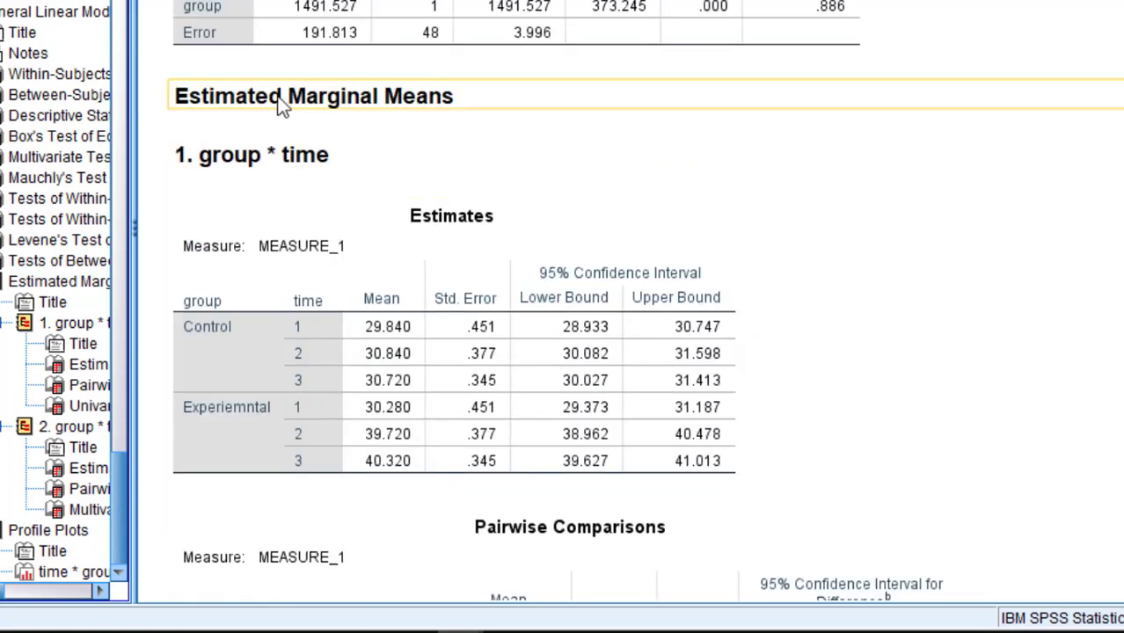
Examine the first group * time section: the estimates, the pairwise group comparisons at each time, and the univariate tests.
{"action": "left_click", "coordinate": [191, 93]}
{"action": "left_click", "coordinate": [220, 167]}
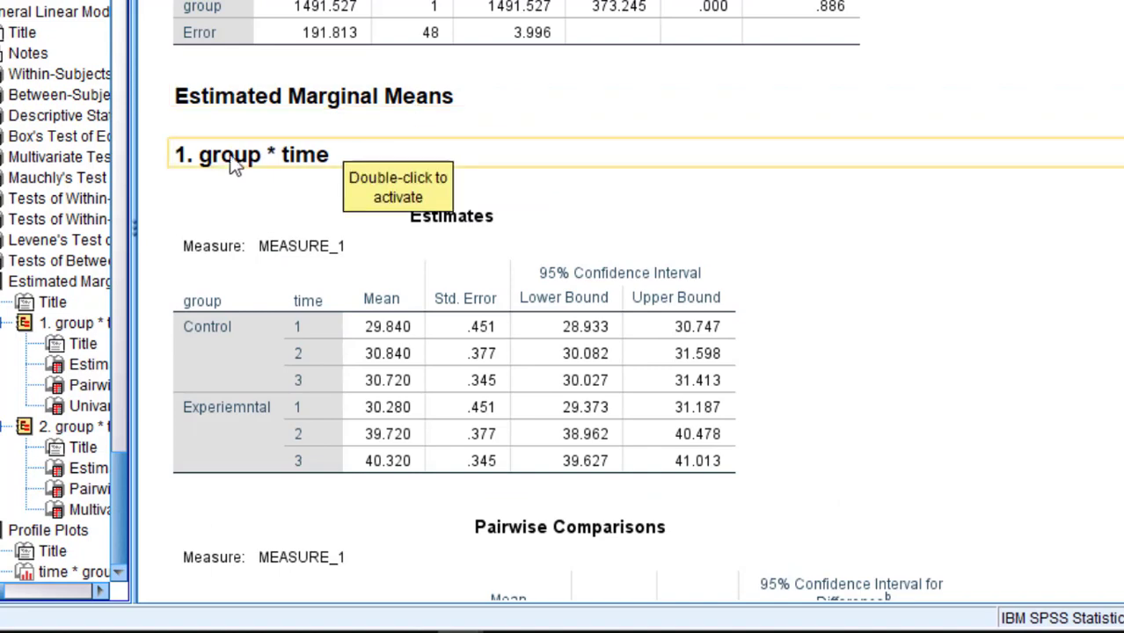
{"action": "scroll", "coordinate": [220, 168], "scroll_direction": "down", "scroll_amount": 3}
{"action": "left_click", "coordinate": [195, 231]}
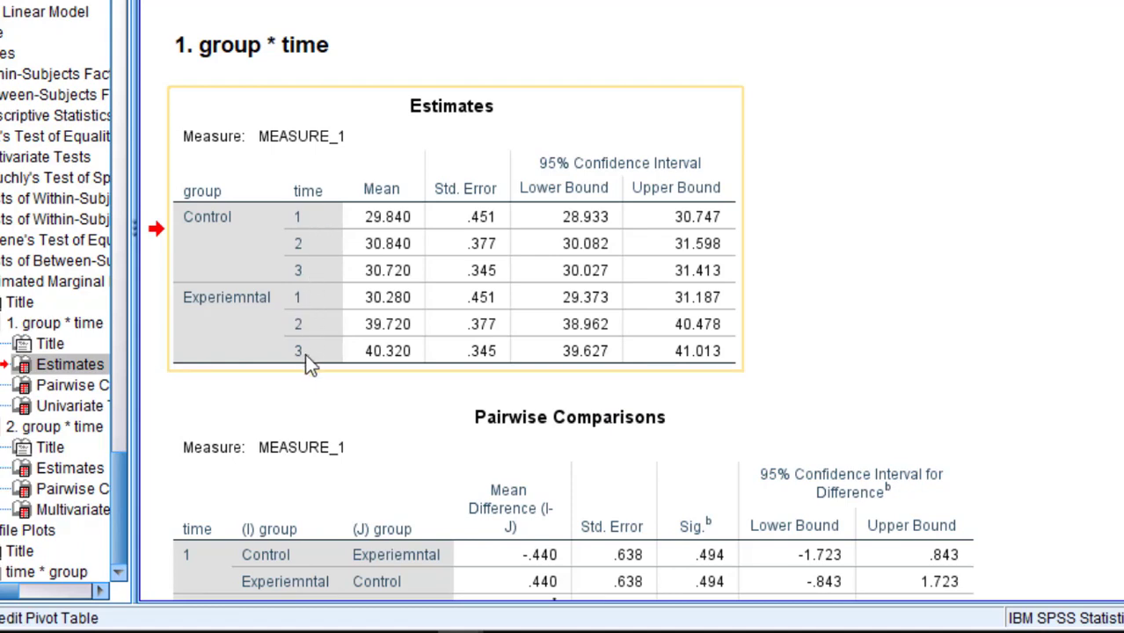
{"action": "scroll", "coordinate": [304, 354], "scroll_direction": "down", "scroll_amount": 5}
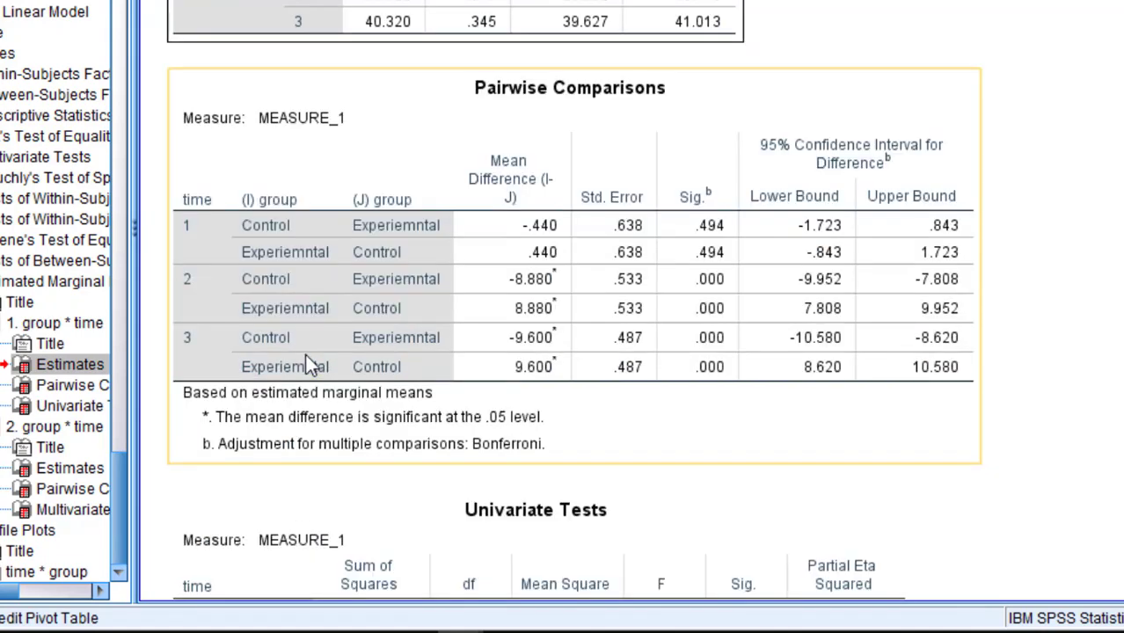
{"action": "scroll", "coordinate": [423, 258], "scroll_direction": "down", "scroll_amount": 7}
{"action": "scroll", "coordinate": [421, 256], "scroll_direction": "down", "scroll_amount": 2}
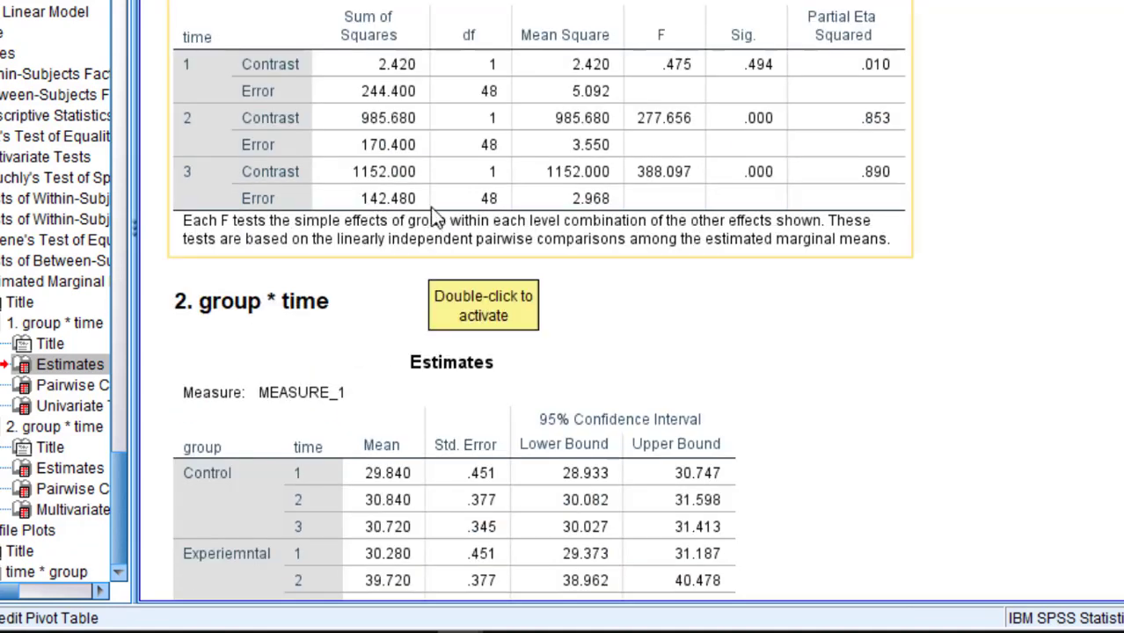
{"action": "left_click", "coordinate": [433, 198]}
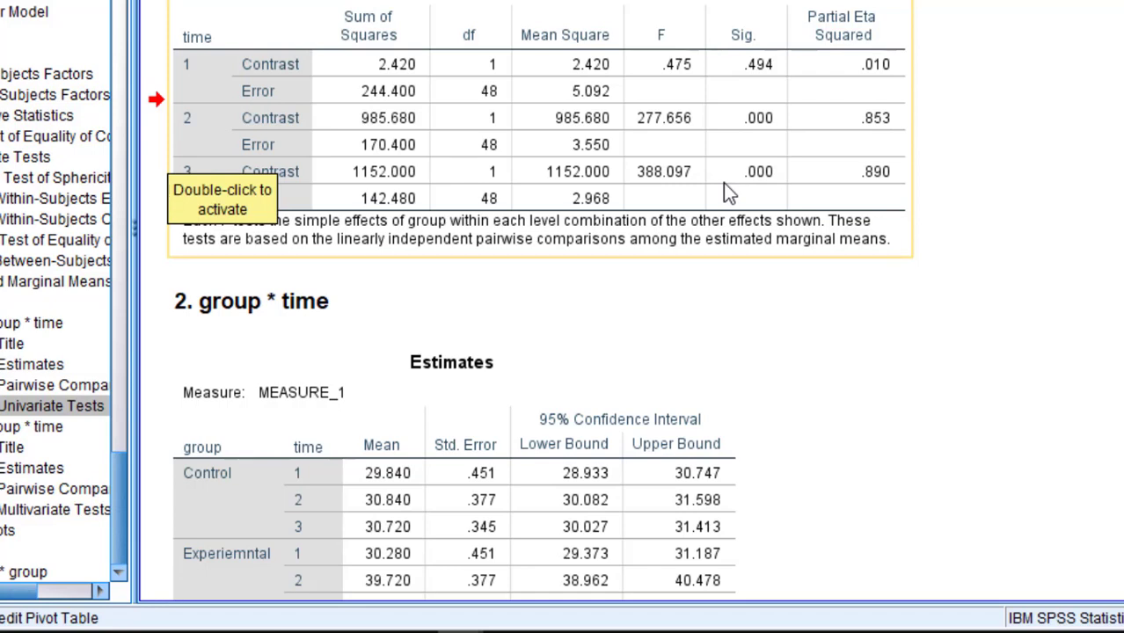
{"action": "scroll", "coordinate": [723, 183], "scroll_direction": "up", "scroll_amount": 5}
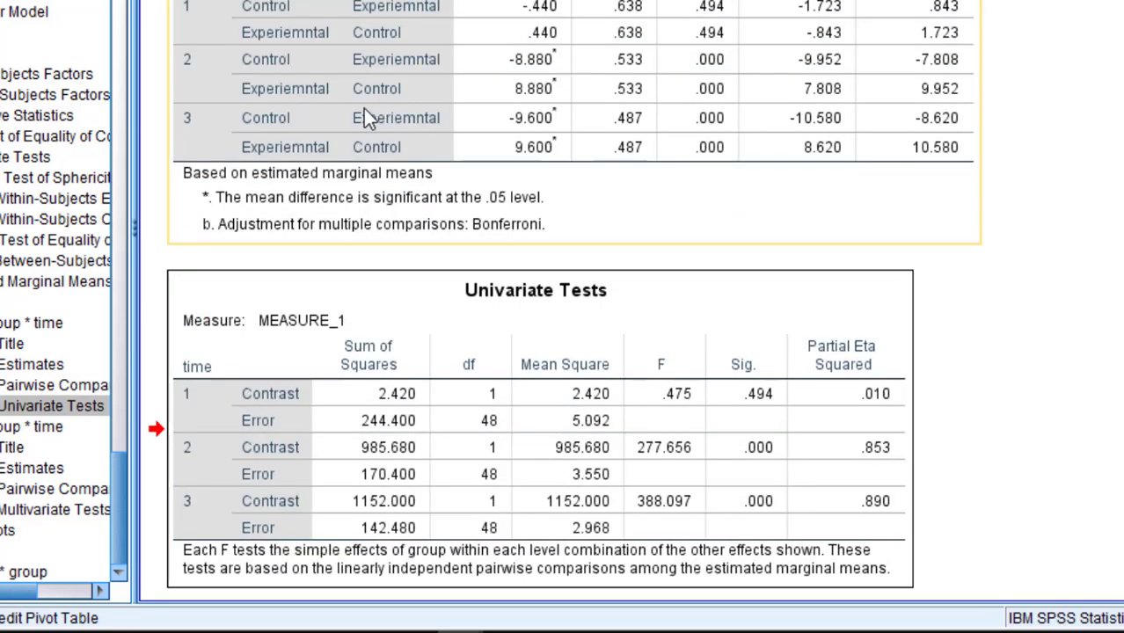
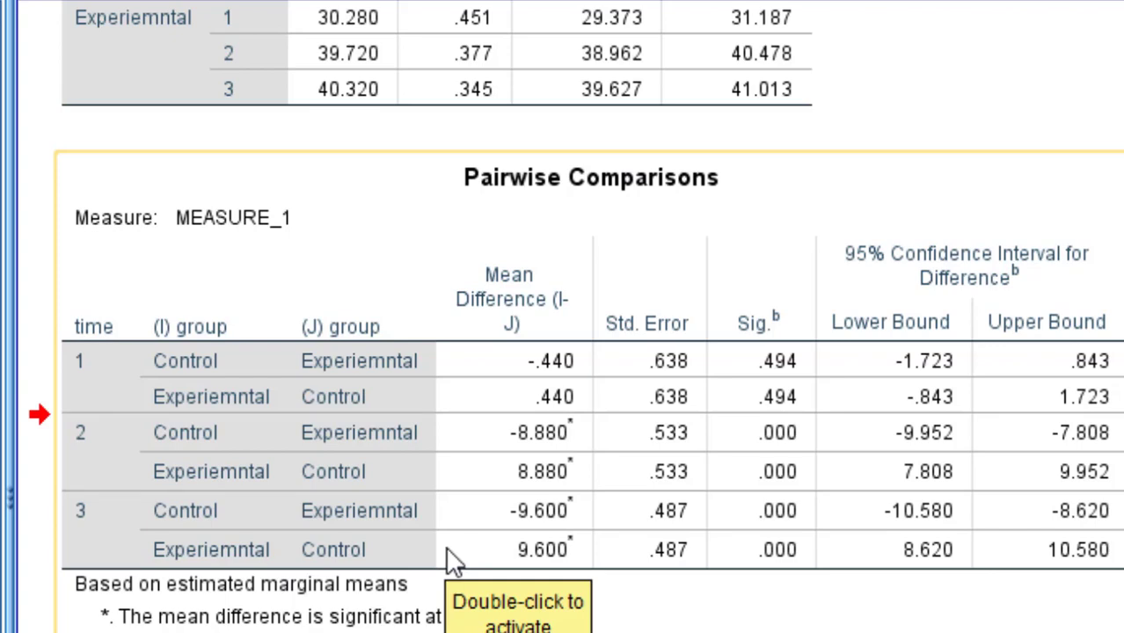
Examine the second group * time section: the estimates, the pairwise time comparisons within each group, and the multivariate tests.
{"action": "scroll", "coordinate": [446, 548], "scroll_direction": "down", "scroll_amount": 5}
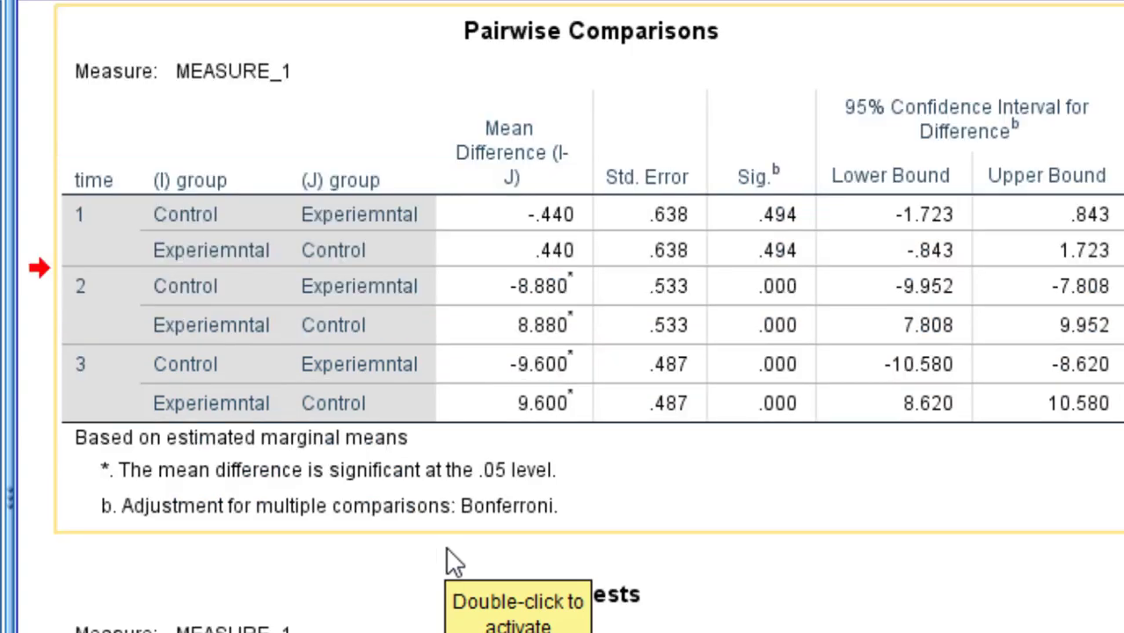
{"action": "scroll", "coordinate": [445, 550], "scroll_direction": "down", "scroll_amount": 12}
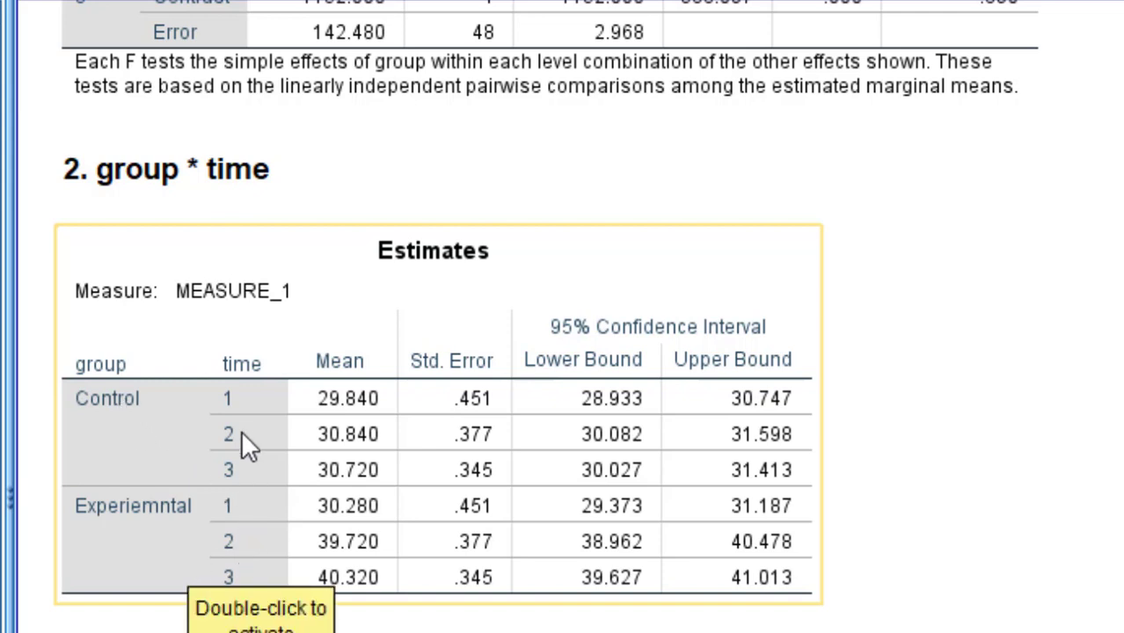
{"action": "scroll", "coordinate": [246, 442], "scroll_direction": "down", "scroll_amount": 5}
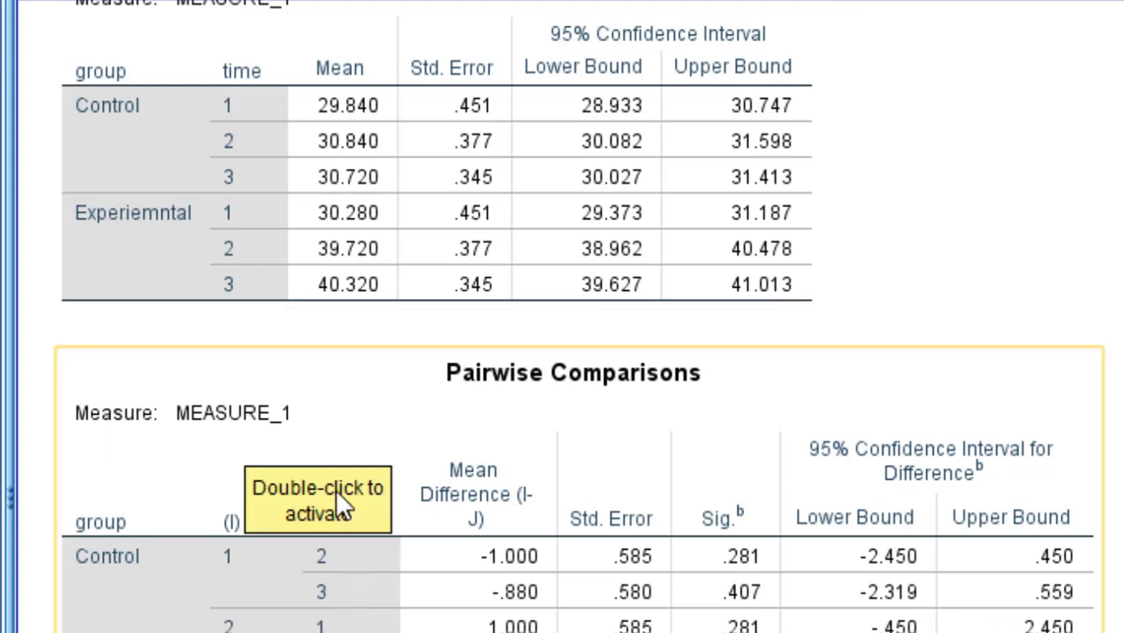
{"action": "scroll", "coordinate": [336, 493], "scroll_direction": "down", "scroll_amount": 15}
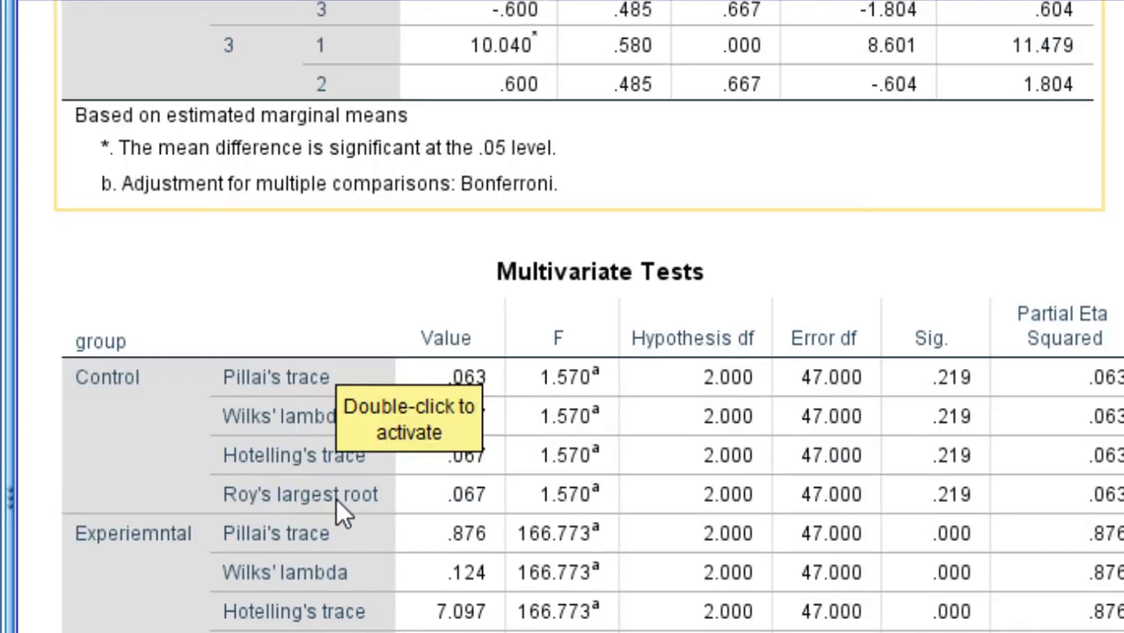
{"action": "left_click", "coordinate": [336, 502]}
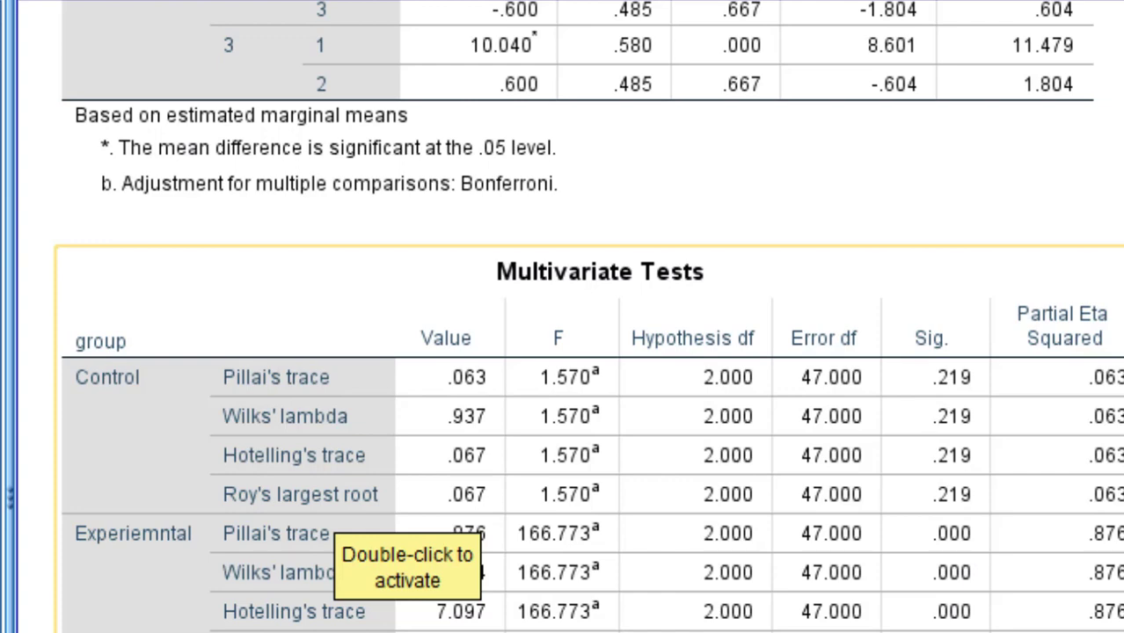
Delete all the accumulated results from the Output4 viewer.
{"action": "scroll", "coordinate": [185, 320], "scroll_direction": "up", "scroll_amount": 10}
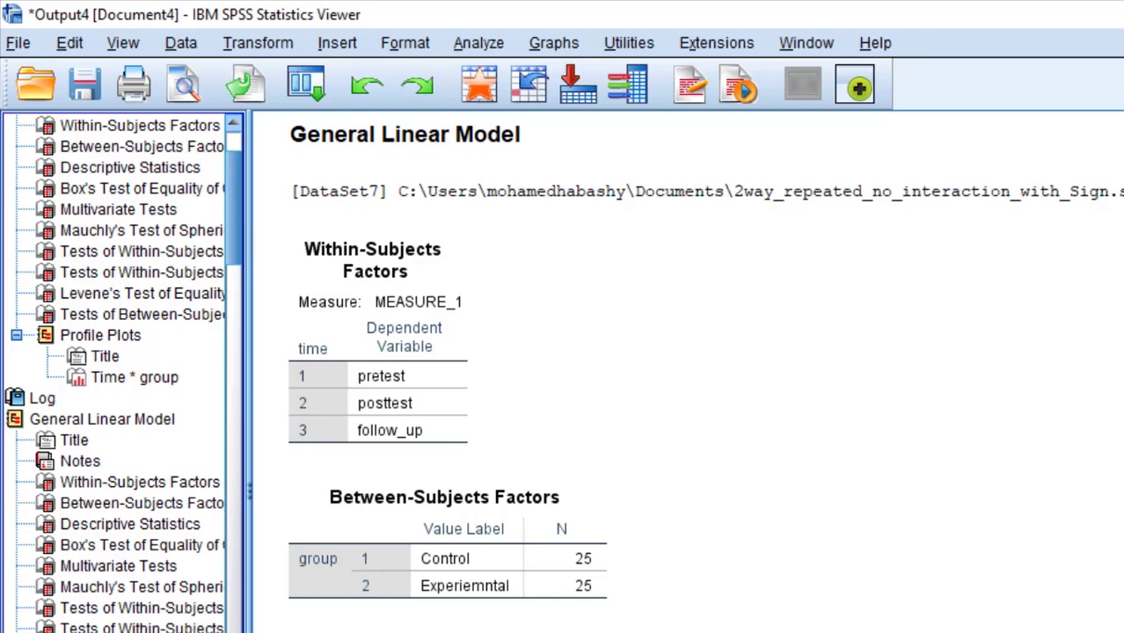
{"action": "scroll", "coordinate": [115, 374], "scroll_direction": "left", "scroll_amount": 2}
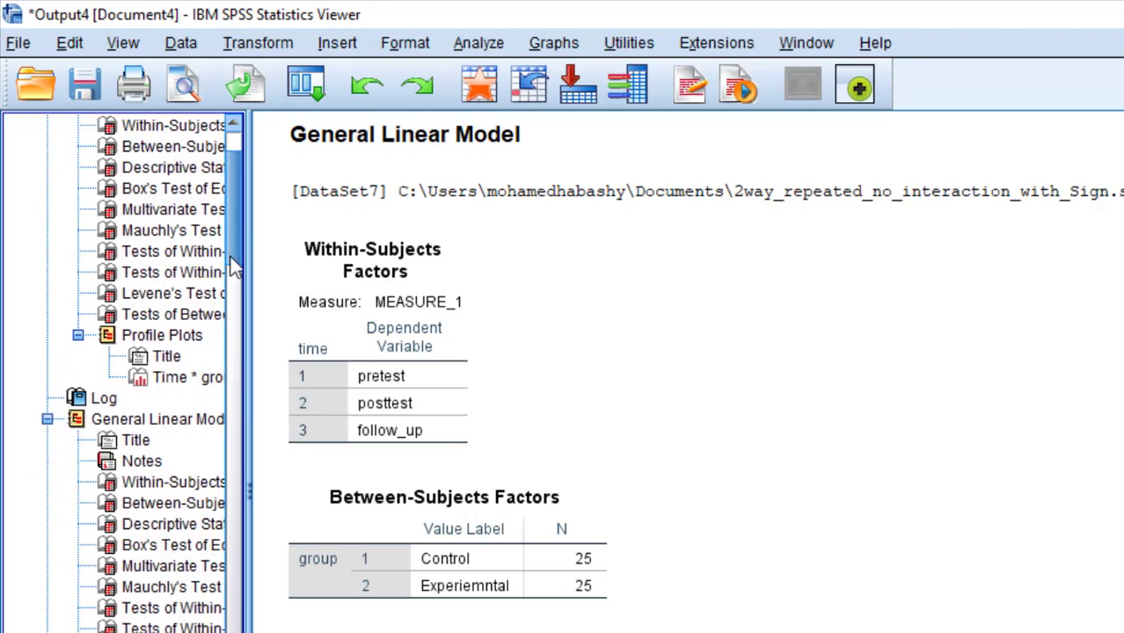
{"action": "scroll", "coordinate": [231, 257], "scroll_direction": "up", "scroll_amount": 2}
{"action": "left_click", "coordinate": [79, 125]}
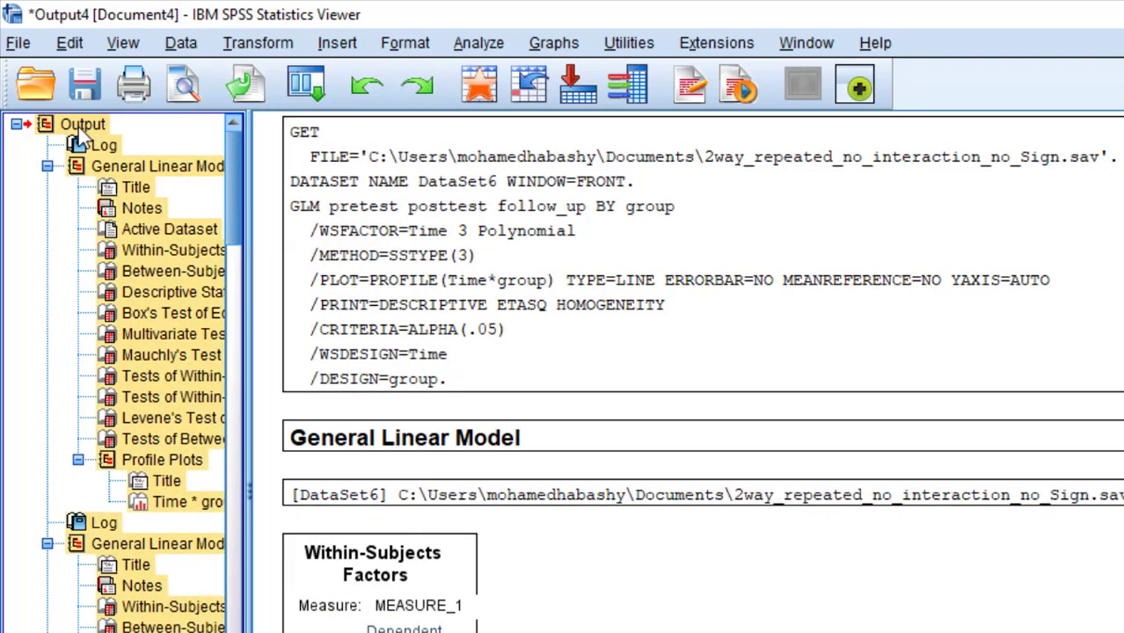
{"action": "key", "text": "Delete"}
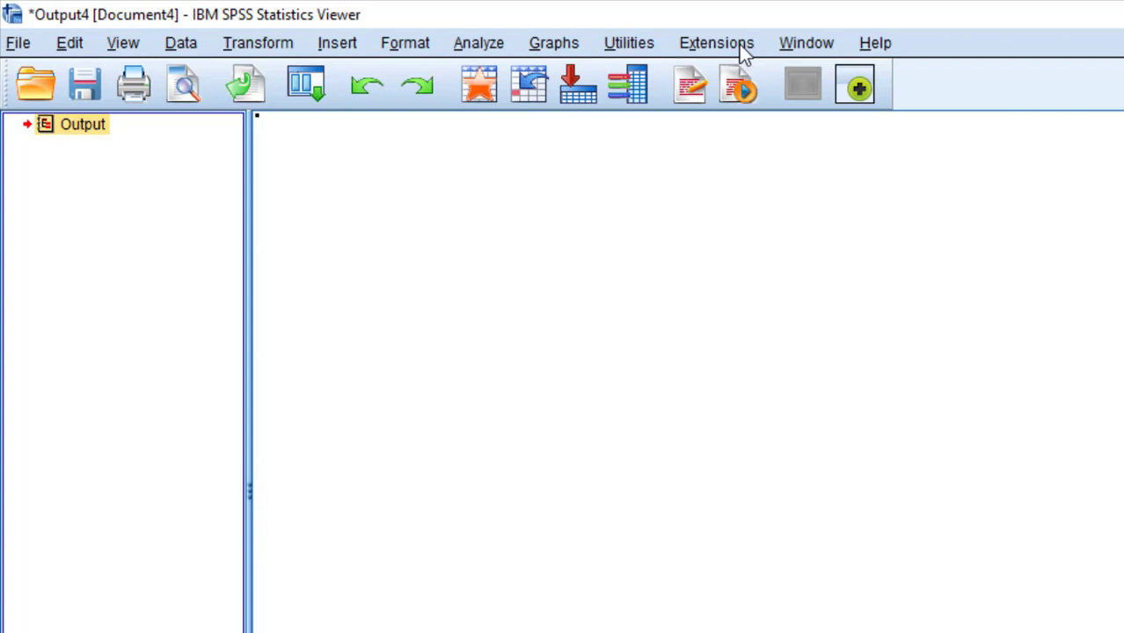
Return to the Syntax1 window and rerun the selected DataSet10 GLM block.
{"action": "left_click", "coordinate": [814, 44]}
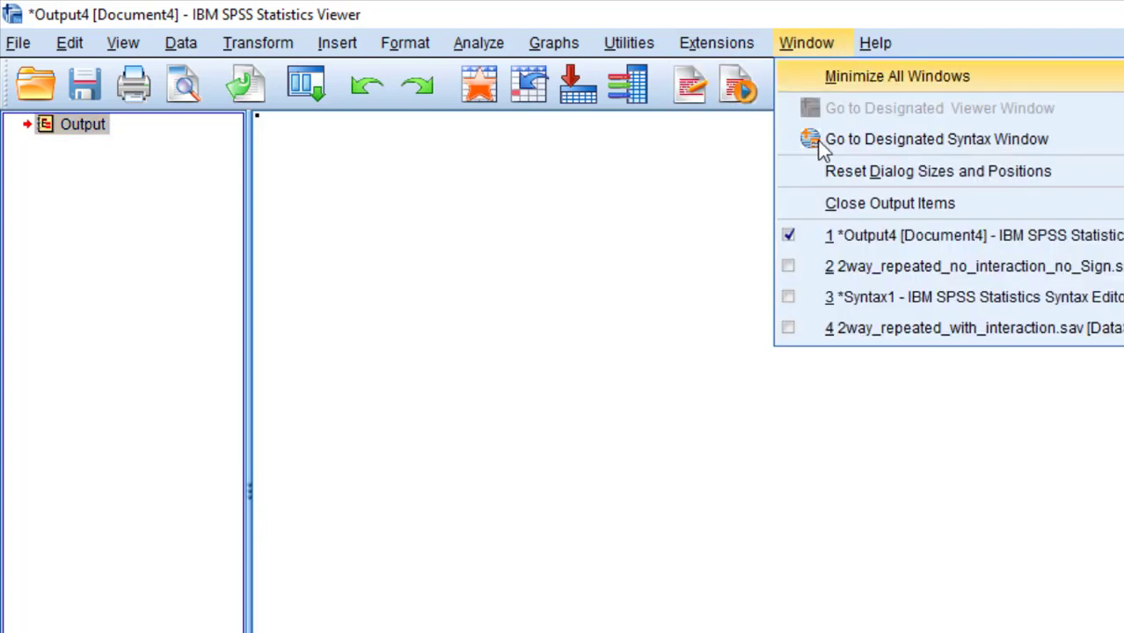
{"action": "left_click", "coordinate": [847, 299]}
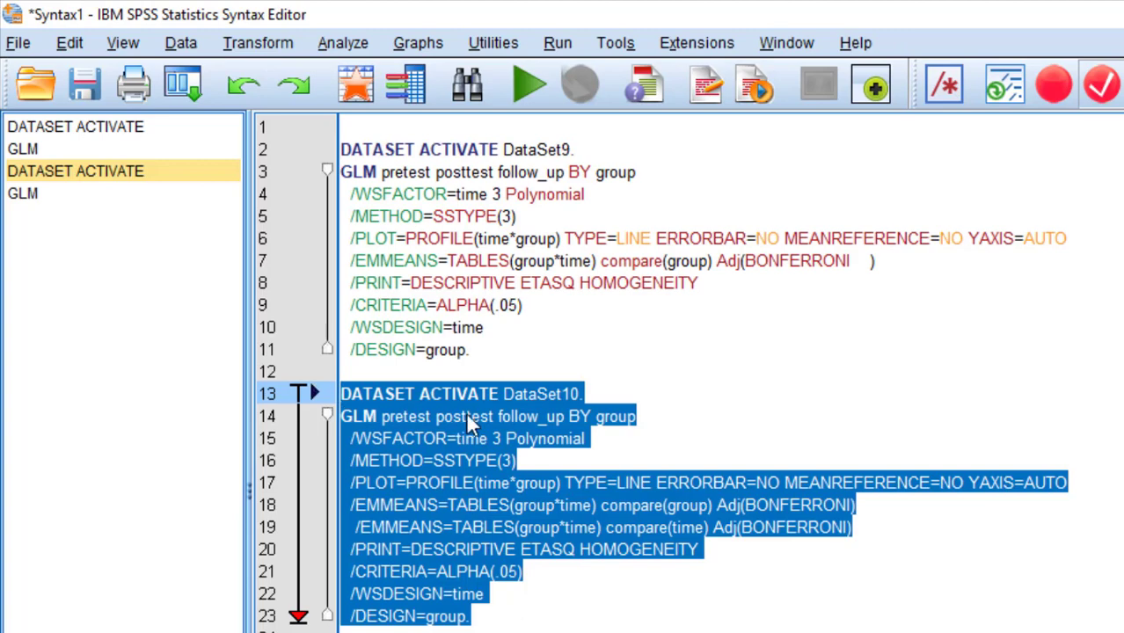
{"action": "left_click", "coordinate": [526, 85]}
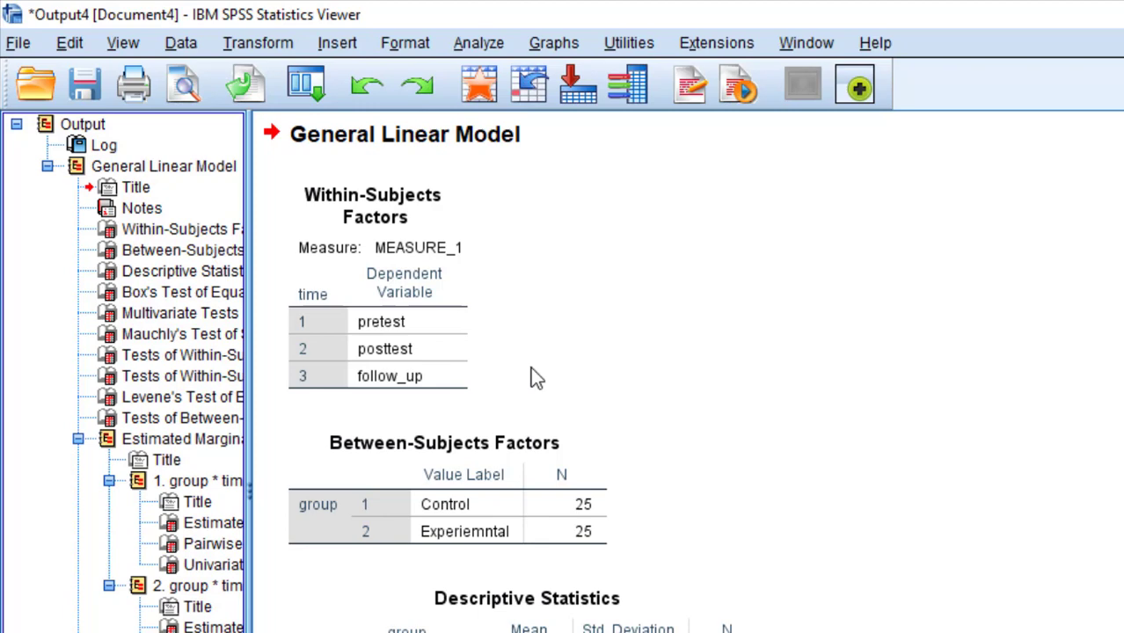
Review the fresh output's assumption checks, covering Box's test, Levene's test and Mauchly's test of sphericity.
{"action": "scroll", "coordinate": [531, 367], "scroll_direction": "down", "scroll_amount": 10}
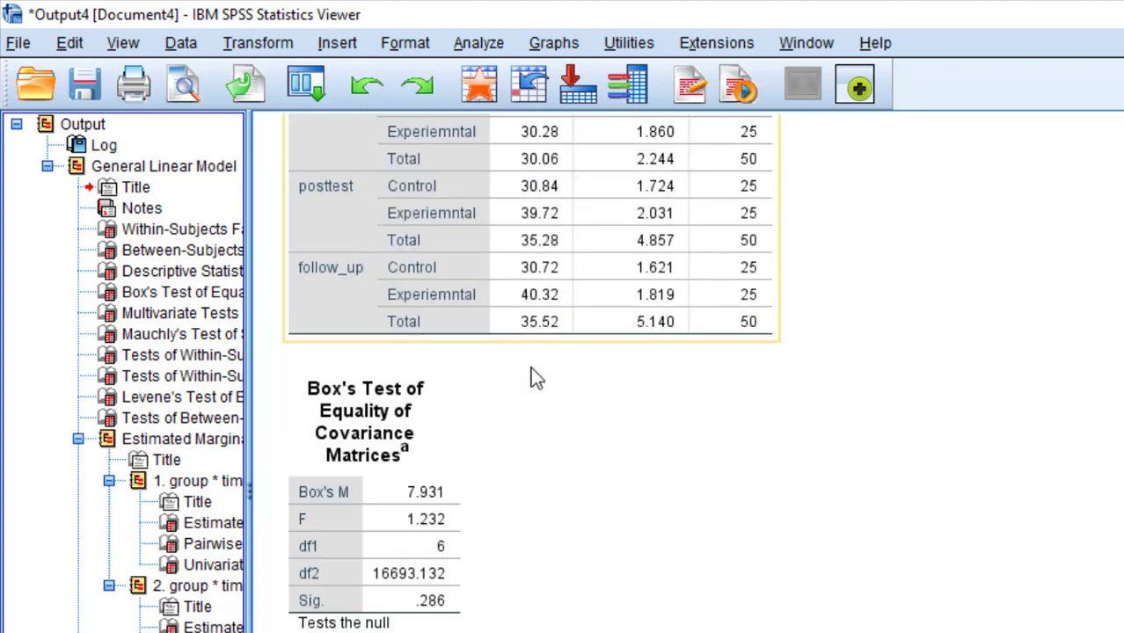
{"action": "scroll", "coordinate": [426, 444], "scroll_direction": "down", "scroll_amount": 10}
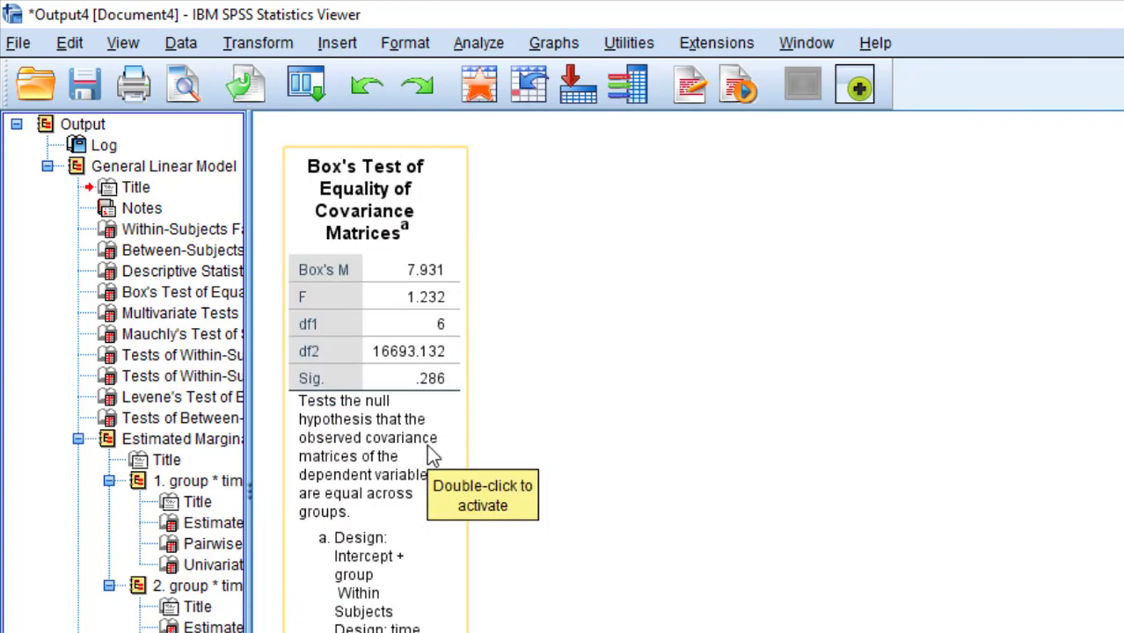
{"action": "scroll", "coordinate": [427, 444], "scroll_direction": "down", "scroll_amount": 5}
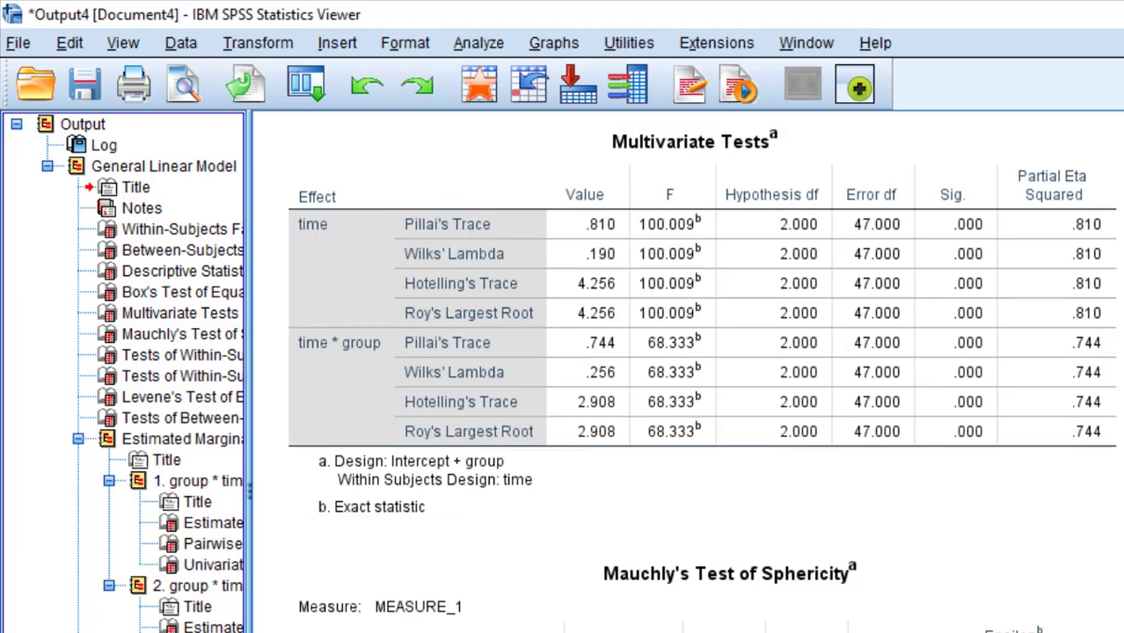
{"action": "scroll", "coordinate": [704, 370], "scroll_direction": "down", "scroll_amount": 15}
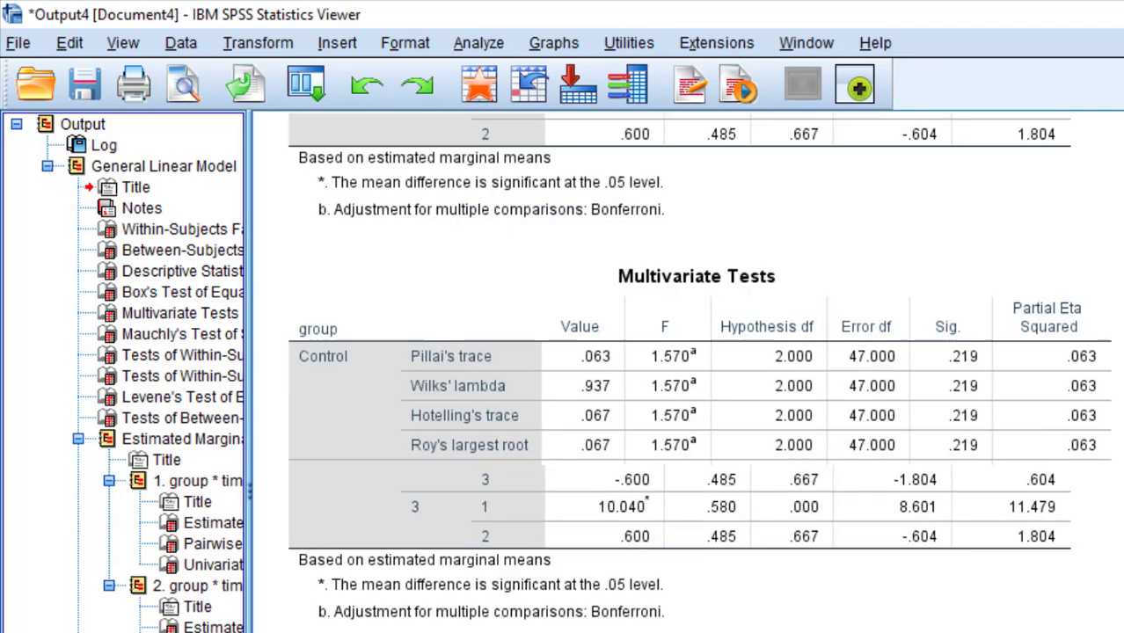
{"action": "scroll", "coordinate": [703, 369], "scroll_direction": "up", "scroll_amount": 15}
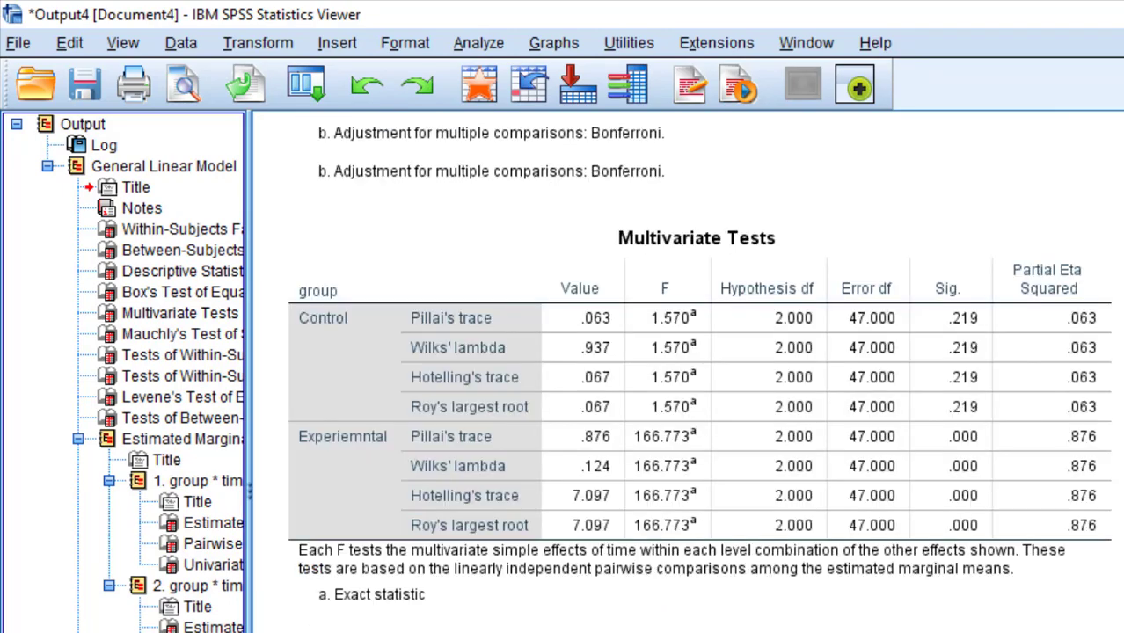
{"action": "scroll", "coordinate": [703, 370], "scroll_direction": "up", "scroll_amount": 5}
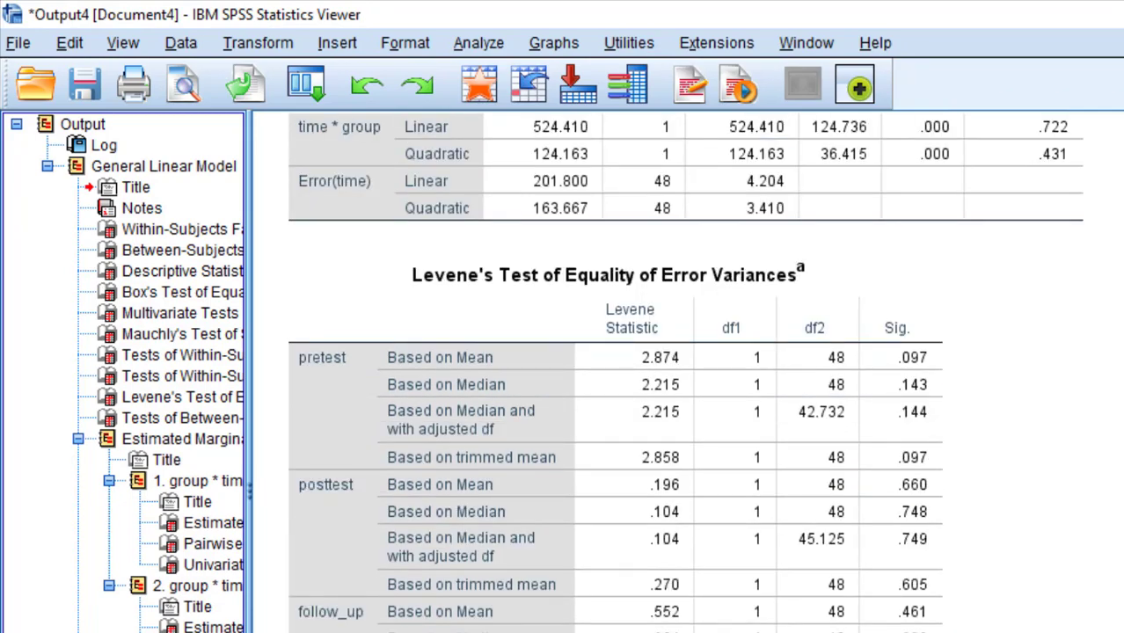
{"action": "scroll", "coordinate": [704, 370], "scroll_direction": "up", "scroll_amount": 10}
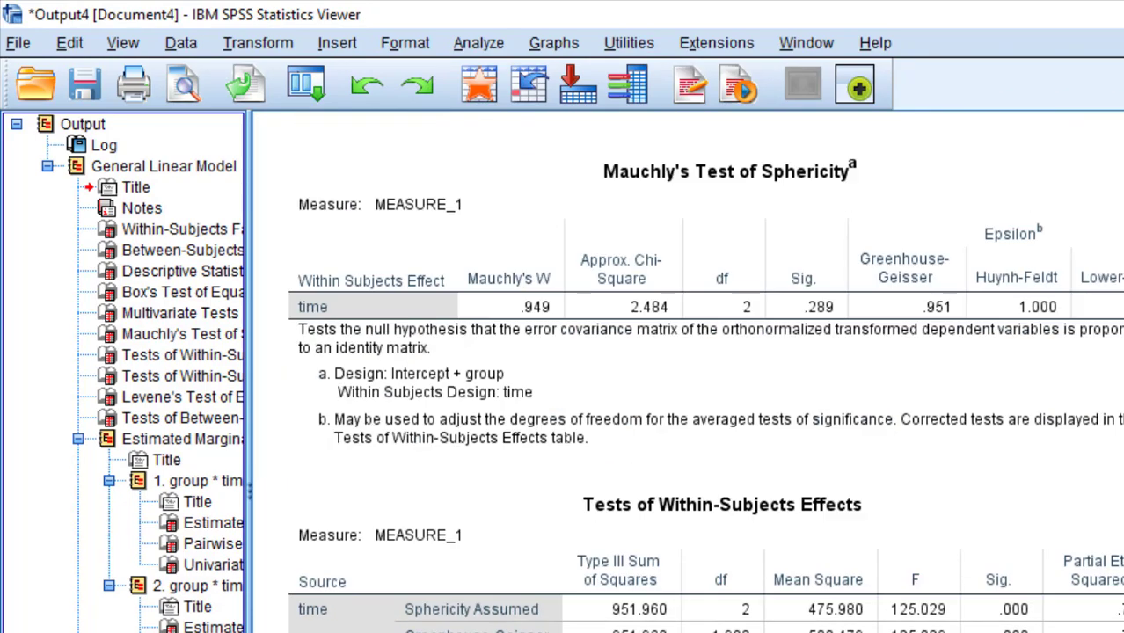
{"action": "scroll", "coordinate": [704, 369], "scroll_direction": "up", "scroll_amount": 3}
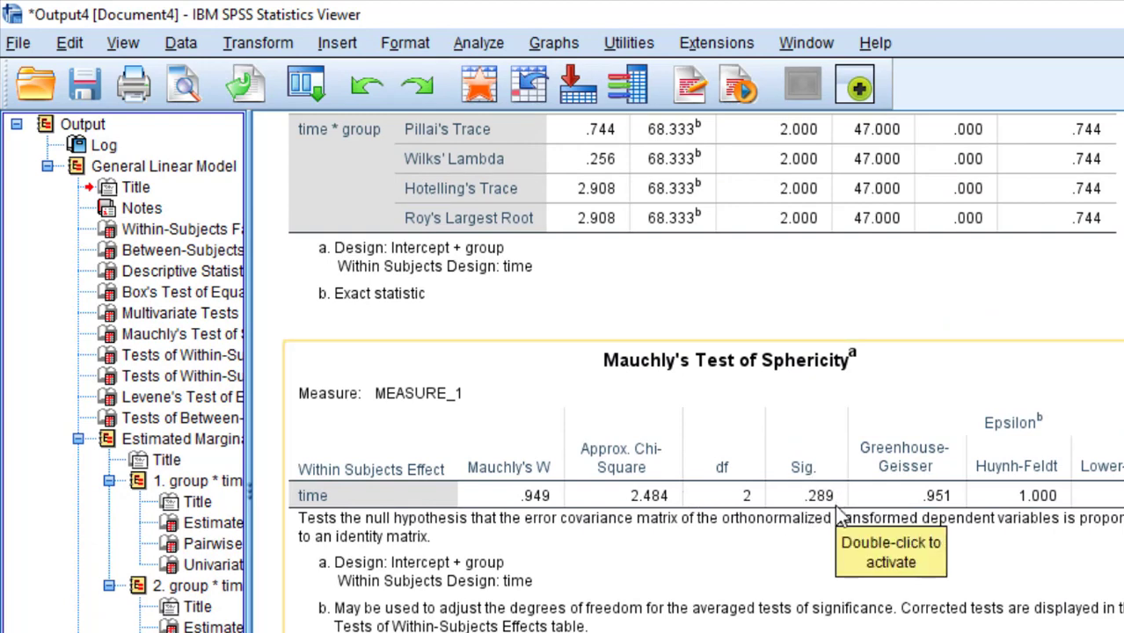
Examine the within-subjects effects for time and time * group, followed by the between-subjects effects of group.
{"action": "scroll", "coordinate": [449, 594], "scroll_direction": "down", "scroll_amount": 3}
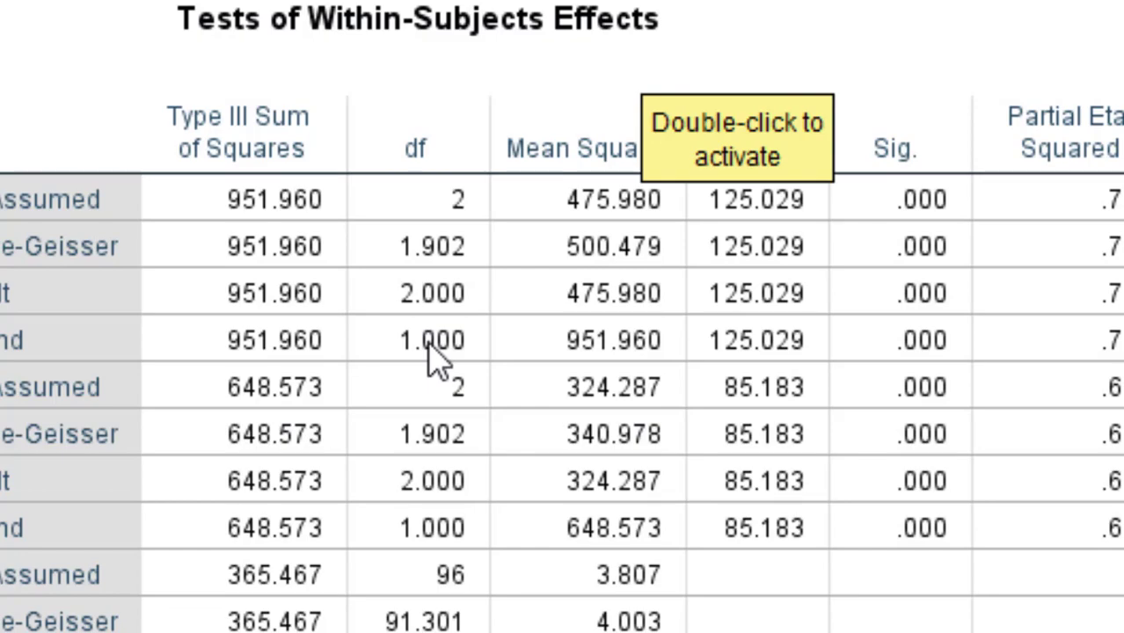
{"action": "scroll", "coordinate": [431, 361], "scroll_direction": "down", "scroll_amount": 5}
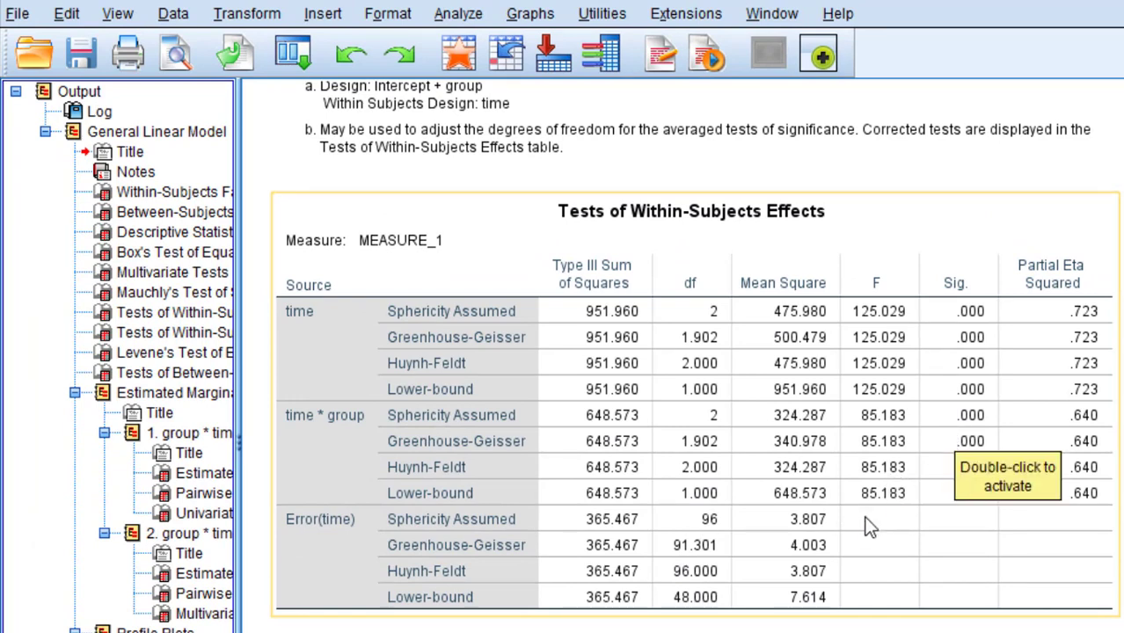
{"action": "scroll", "coordinate": [845, 517], "scroll_direction": "down", "scroll_amount": 3}
{"action": "scroll", "coordinate": [746, 380], "scroll_direction": "up", "scroll_amount": 1}
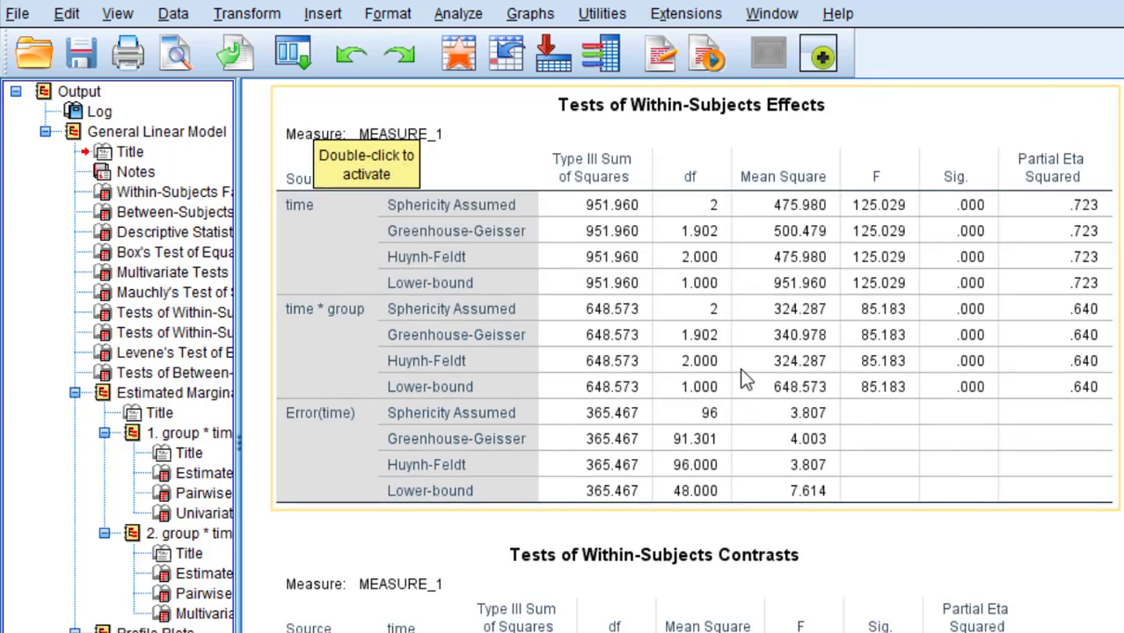
{"action": "scroll", "coordinate": [746, 380], "scroll_direction": "down", "scroll_amount": 15}
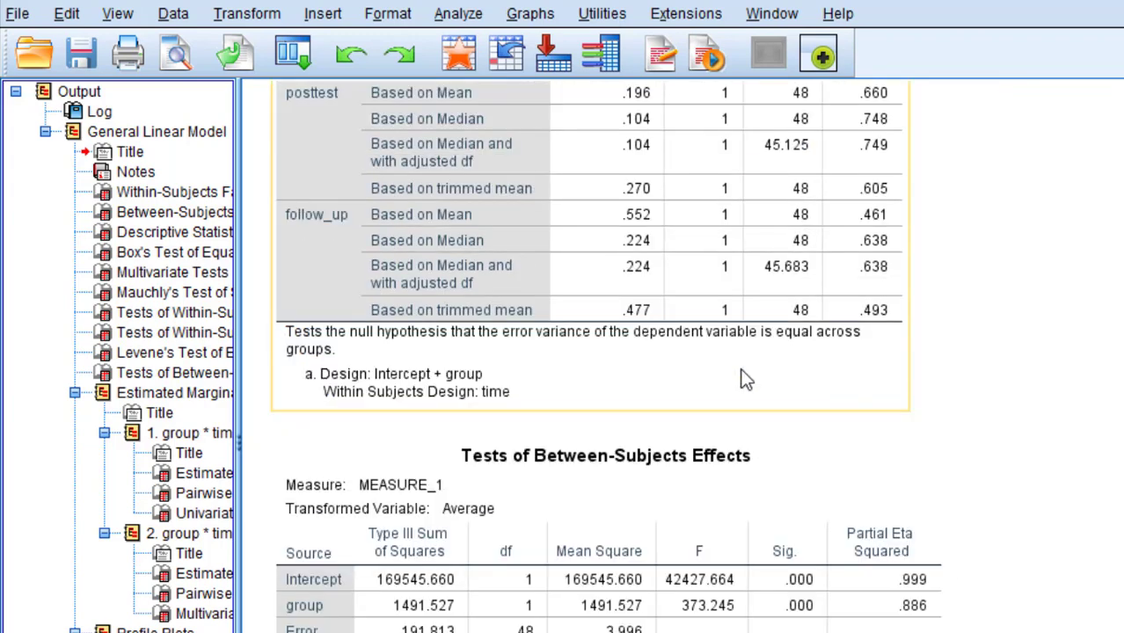
Read the simple effects of group at each time: the estimates, Bonferroni pairwise comparisons, and univariate tests with partial eta squared.
{"action": "scroll", "coordinate": [746, 380], "scroll_direction": "down", "scroll_amount": 6}
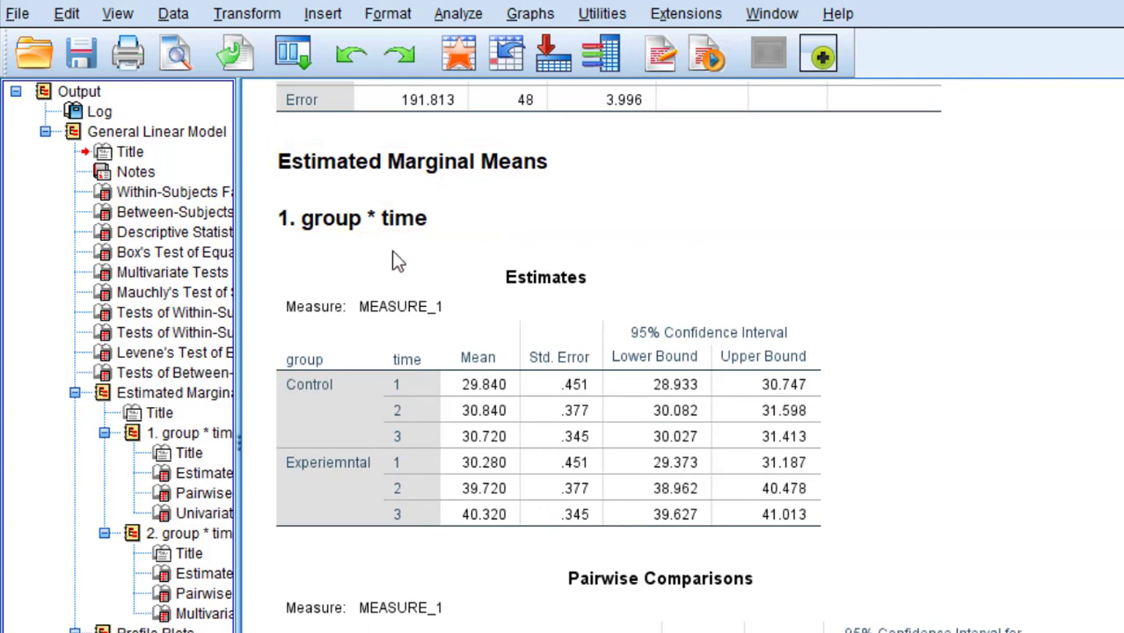
{"action": "scroll", "coordinate": [395, 257], "scroll_direction": "down", "scroll_amount": 3}
{"action": "left_click", "coordinate": [403, 310]}
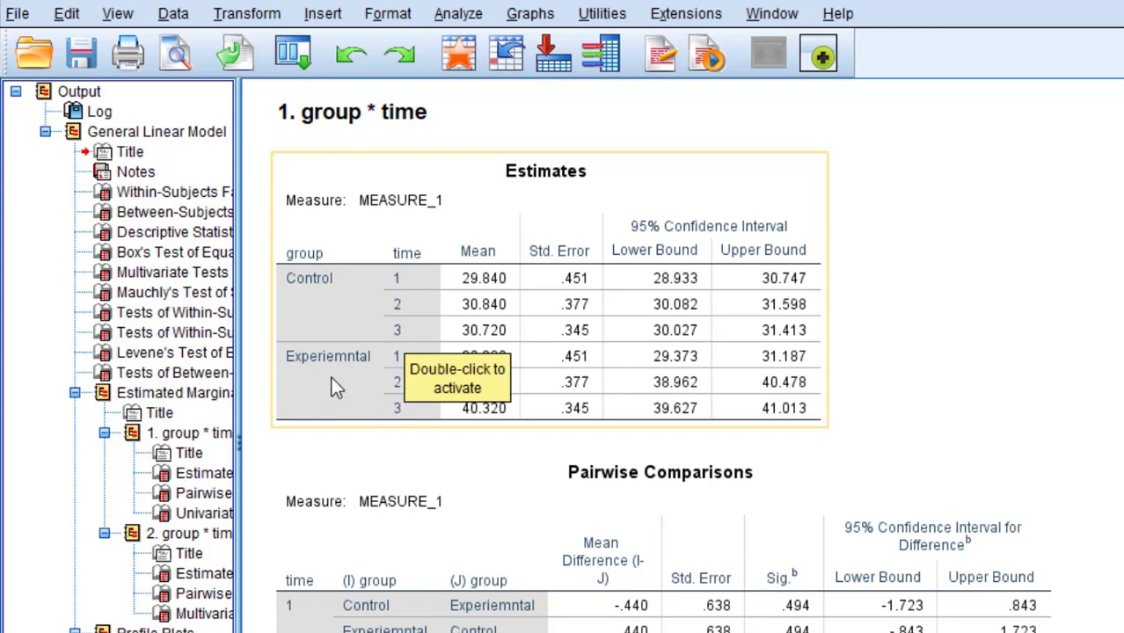
{"action": "left_click", "coordinate": [486, 436]}
{"action": "scroll", "coordinate": [487, 435], "scroll_direction": "down", "scroll_amount": 5}
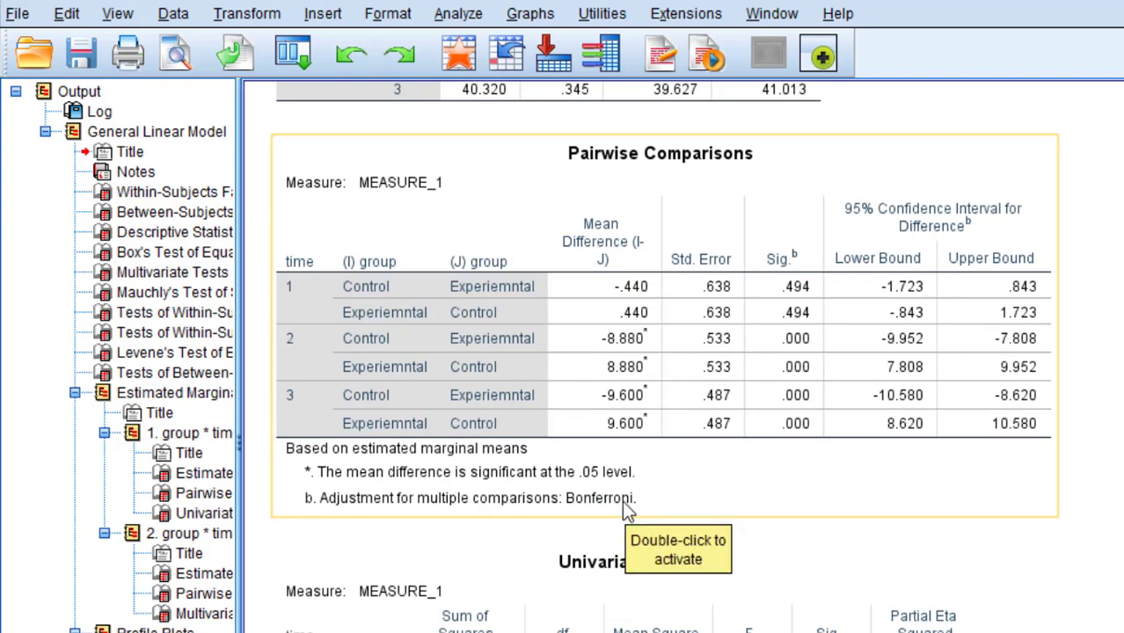
{"action": "scroll", "coordinate": [591, 500], "scroll_direction": "down", "scroll_amount": 2}
{"action": "scroll", "coordinate": [591, 500], "scroll_direction": "up", "scroll_amount": 2}
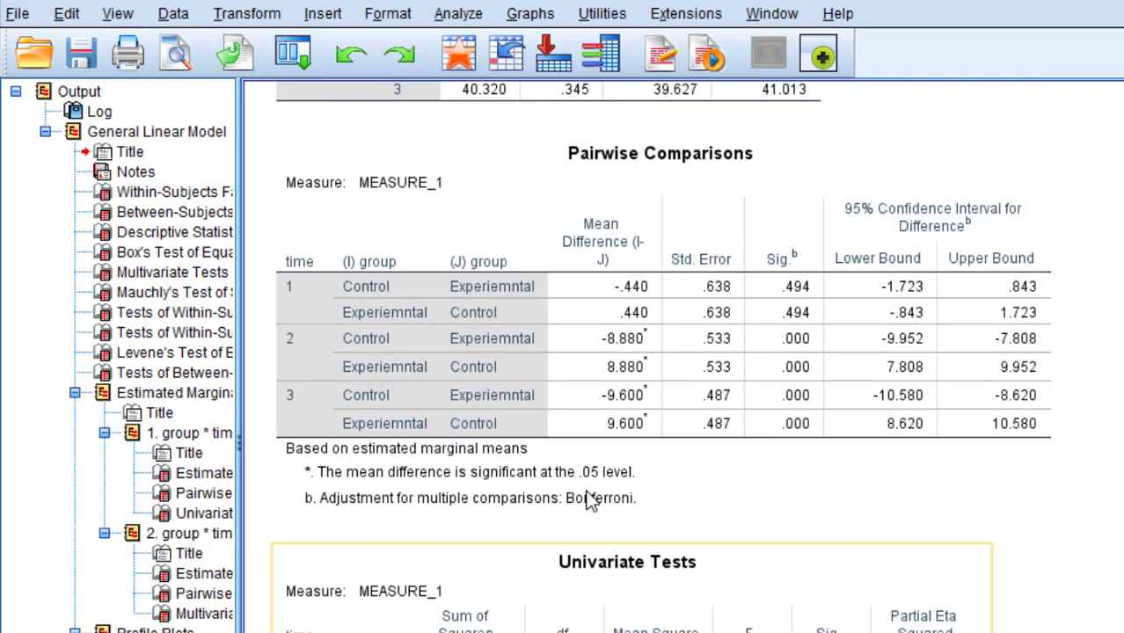
{"action": "scroll", "coordinate": [591, 500], "scroll_direction": "down", "scroll_amount": 2}
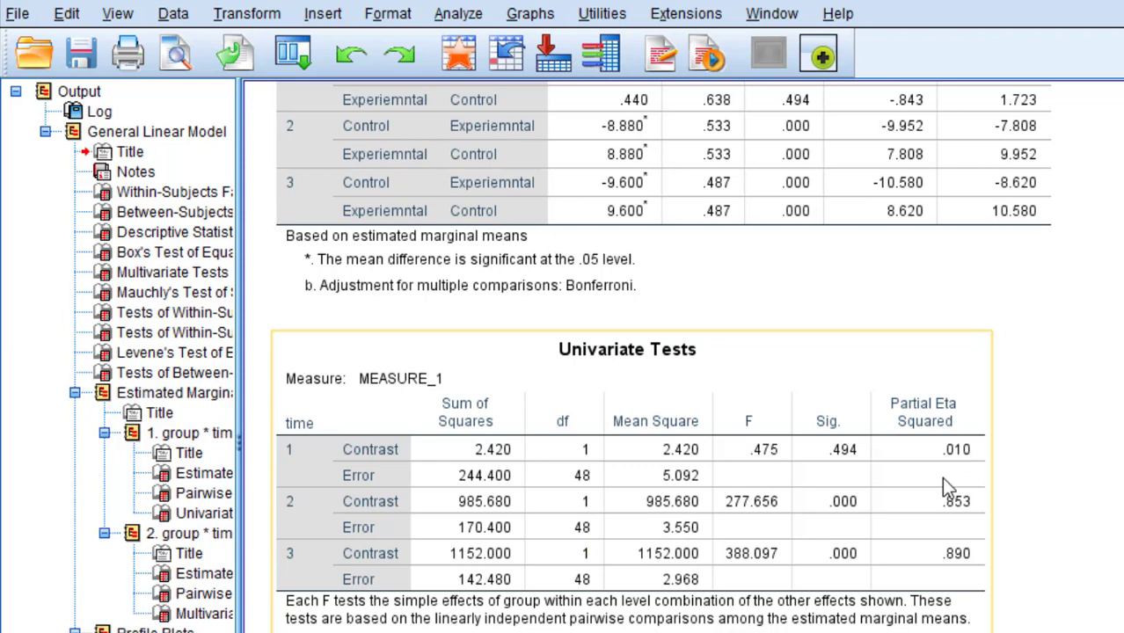
{"action": "left_click", "coordinate": [499, 528]}
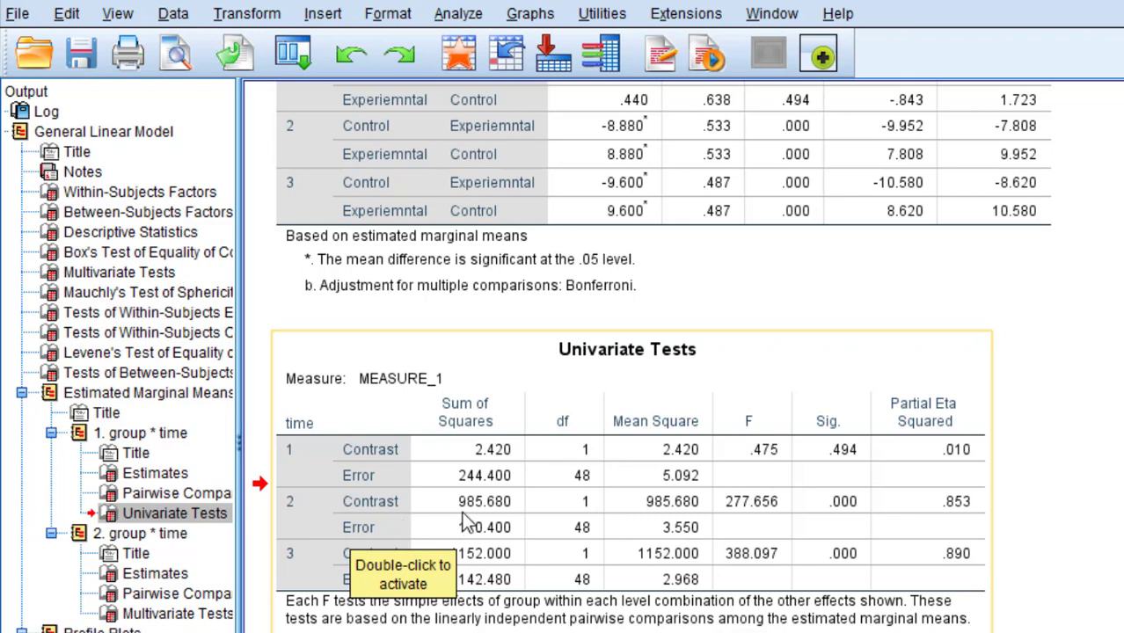
{"action": "scroll", "coordinate": [467, 522], "scroll_direction": "down", "scroll_amount": 3}
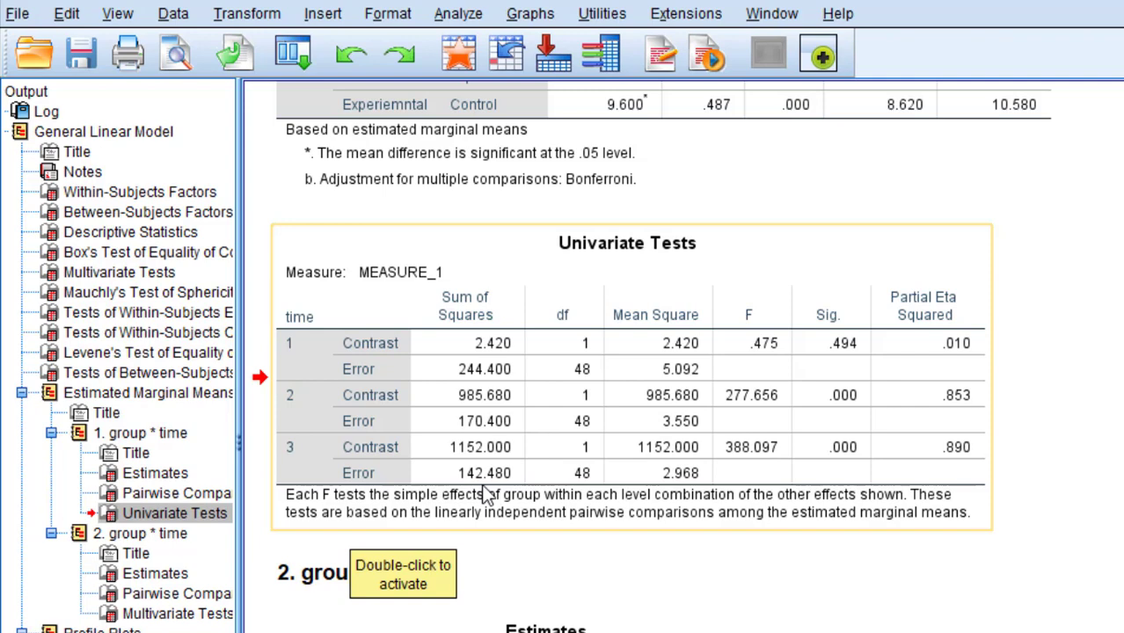
Compare the pairwise time differences within the control and experimental groups against the multivariate tests of the simple effects of time.
{"action": "scroll", "coordinate": [483, 485], "scroll_direction": "down", "scroll_amount": 12}
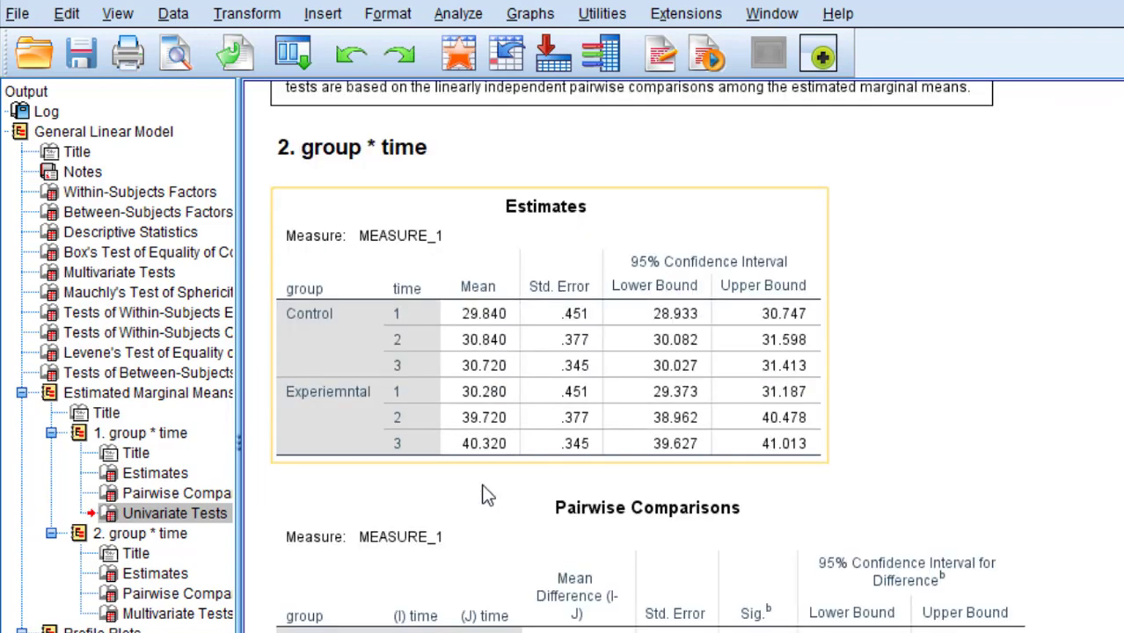
{"action": "scroll", "coordinate": [482, 486], "scroll_direction": "down", "scroll_amount": 6}
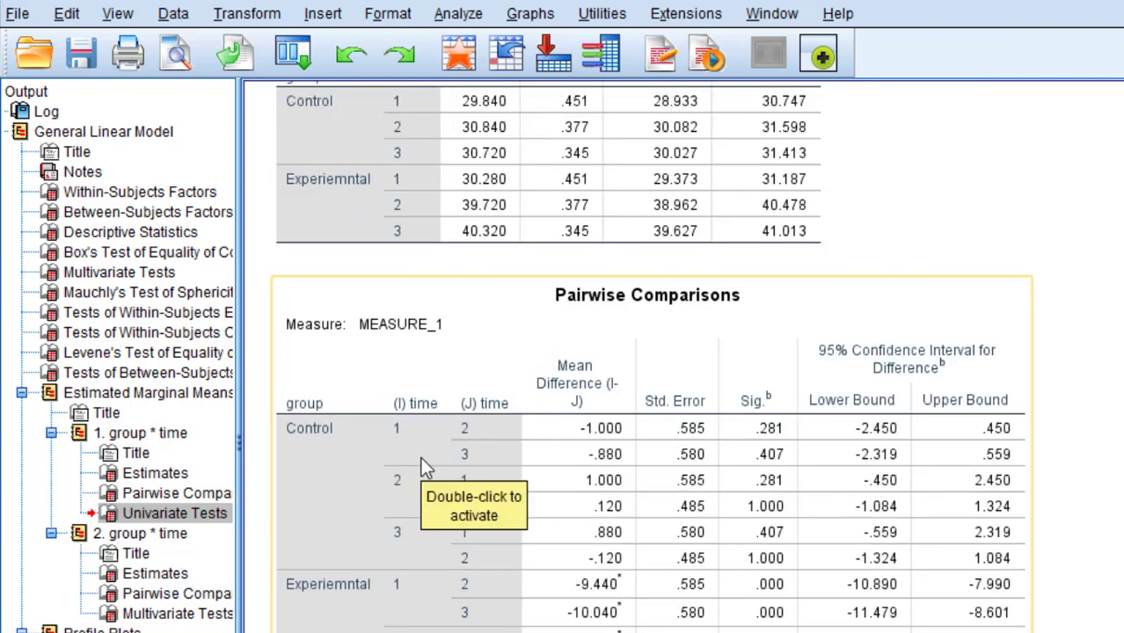
{"action": "scroll", "coordinate": [423, 466], "scroll_direction": "down", "scroll_amount": 12}
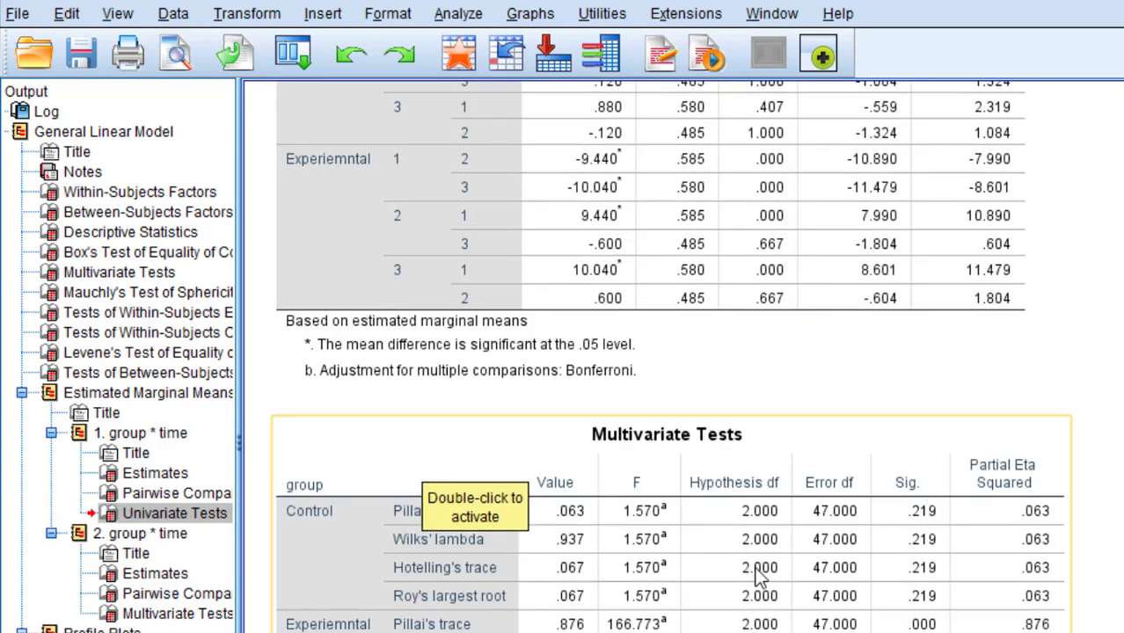
{"action": "scroll", "coordinate": [737, 576], "scroll_direction": "down", "scroll_amount": 6}
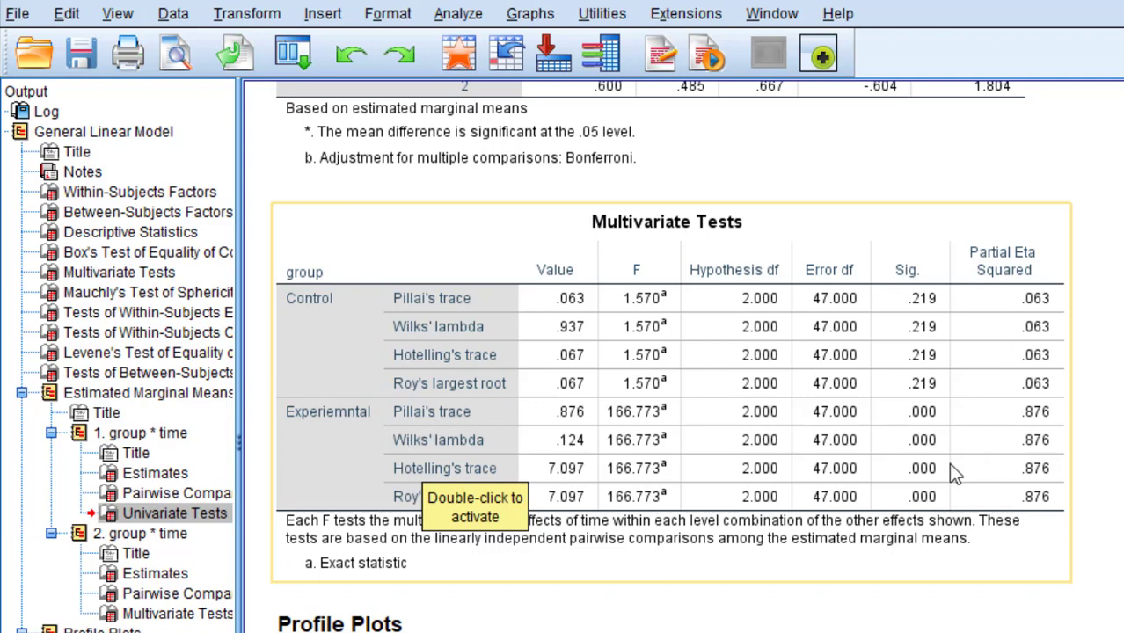
{"action": "scroll", "coordinate": [572, 451], "scroll_direction": "up", "scroll_amount": 6}
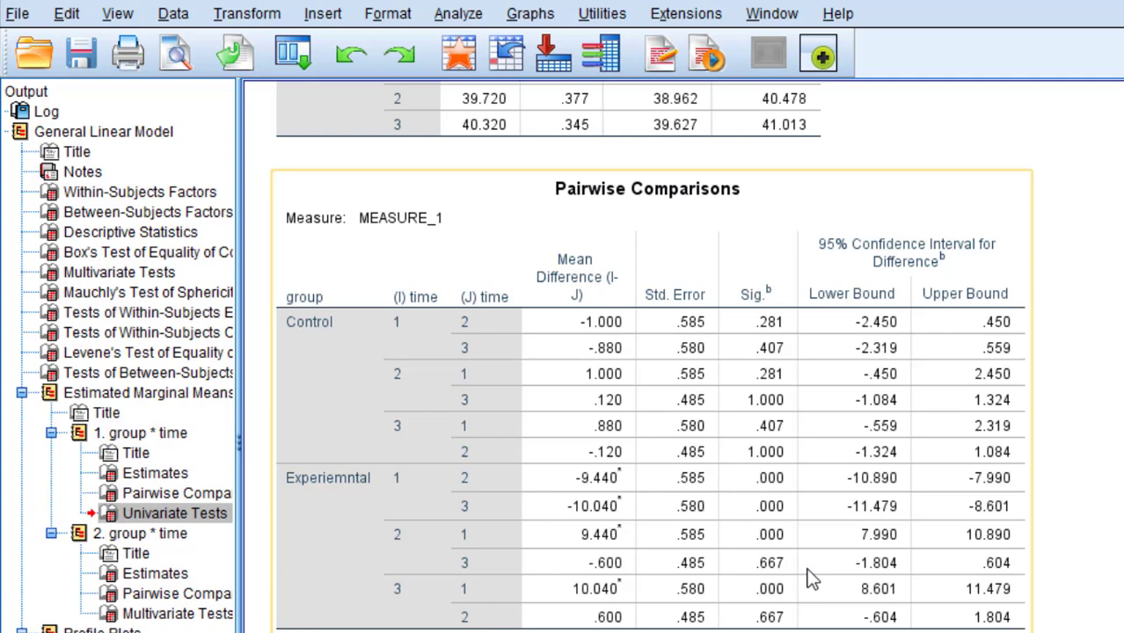
{"action": "scroll", "coordinate": [811, 577], "scroll_direction": "down", "scroll_amount": 5}
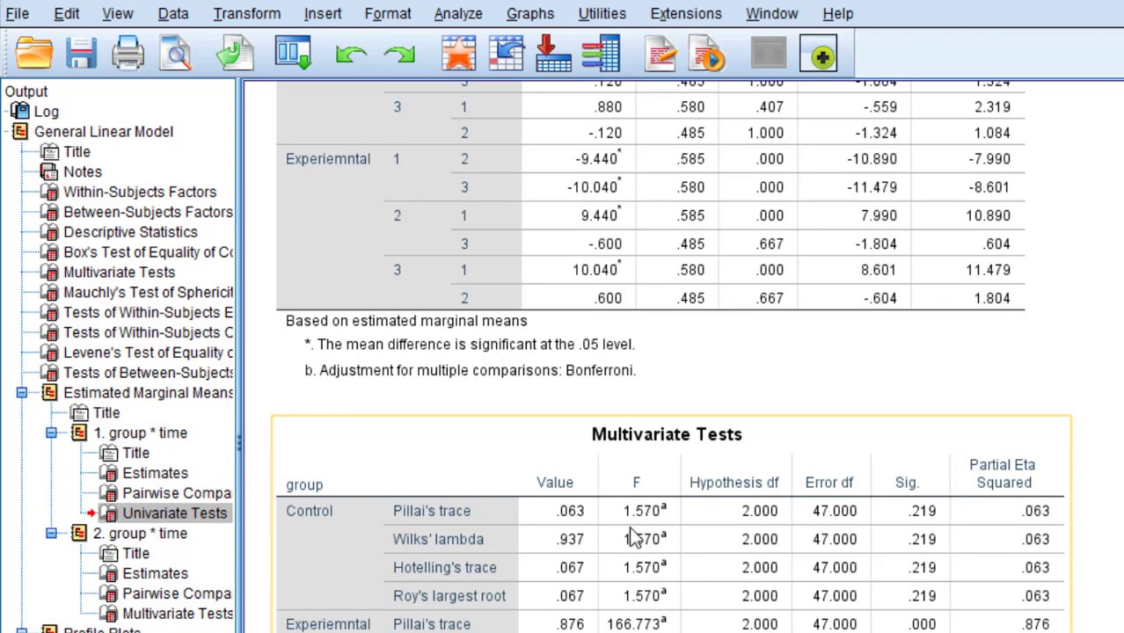
{"action": "scroll", "coordinate": [631, 538], "scroll_direction": "up", "scroll_amount": 3}
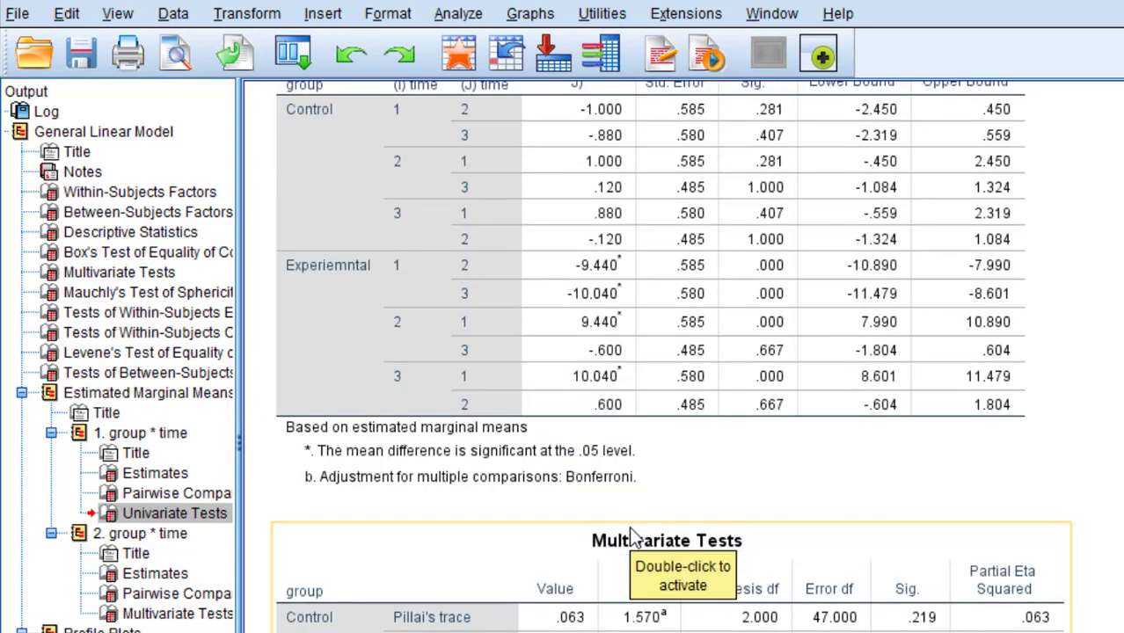
{"action": "scroll", "coordinate": [629, 527], "scroll_direction": "up", "scroll_amount": 6}
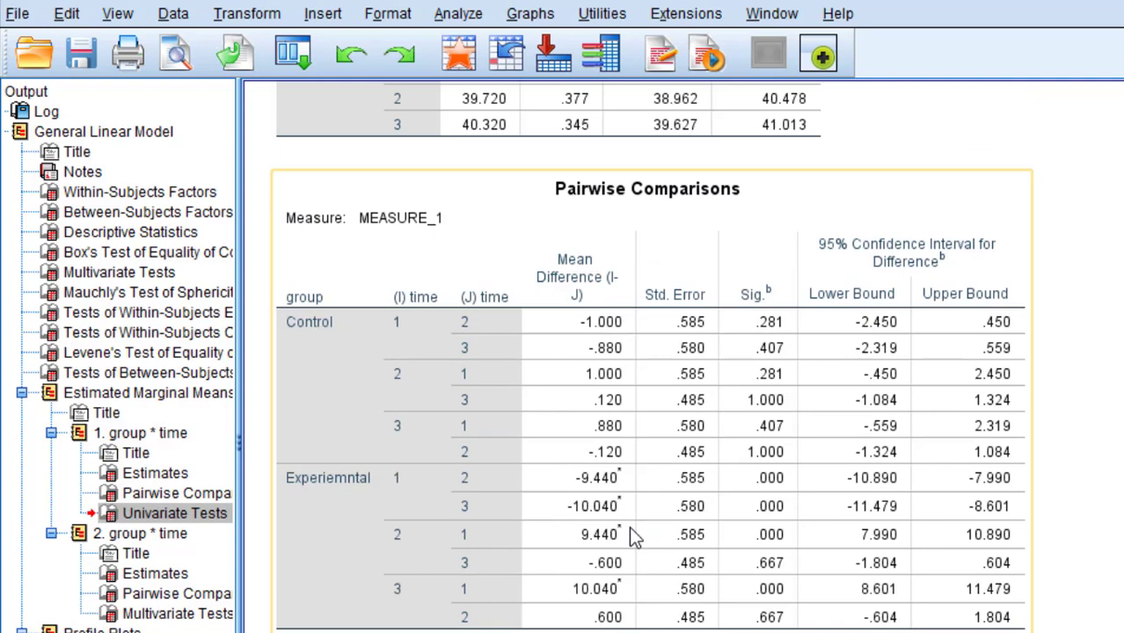
{"action": "scroll", "coordinate": [632, 539], "scroll_direction": "down", "scroll_amount": 12}
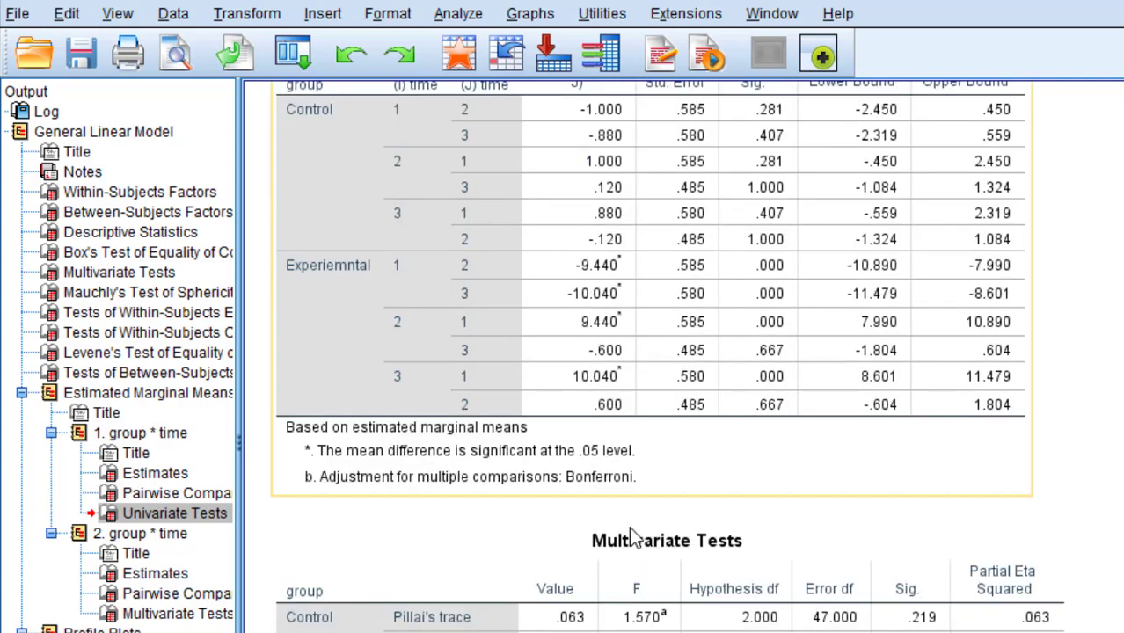